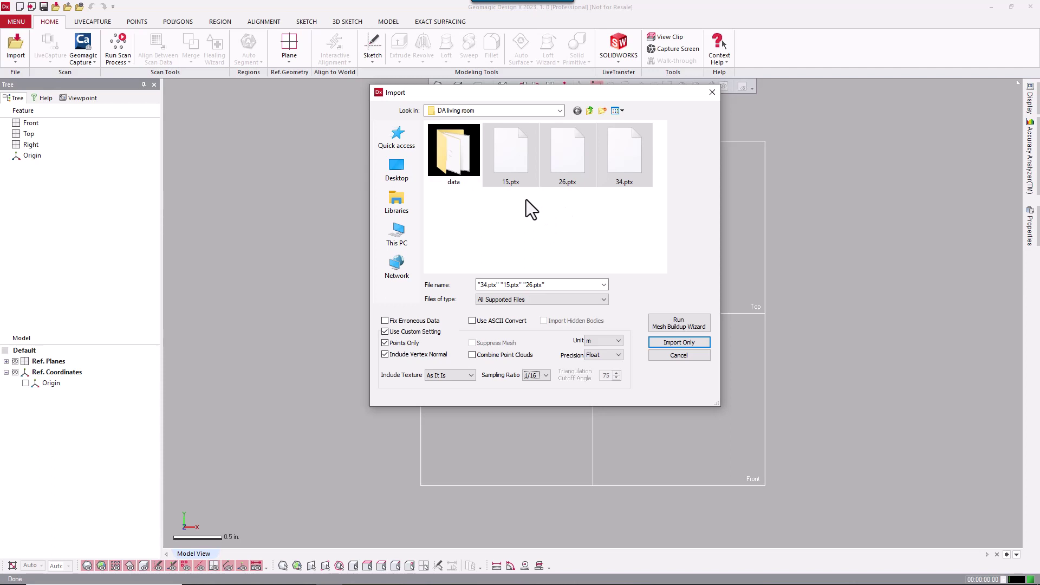
# - Import scans 15.ptx, 26.ptx and 34.ptx with a sampling ratio of 1/16, keeping metres as the scan unit
pyautogui.click(544, 375)
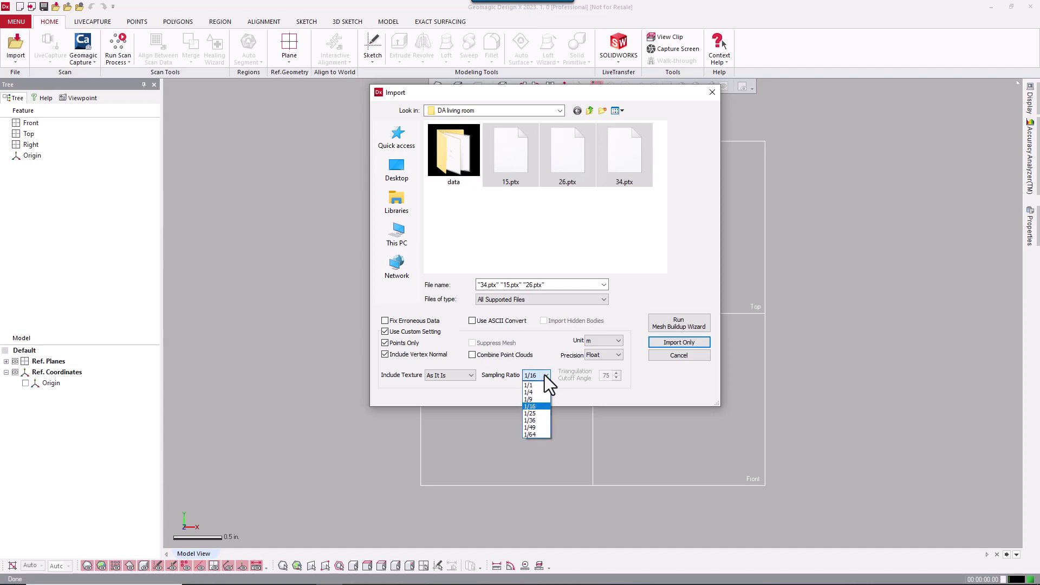
pyautogui.click(538, 407)
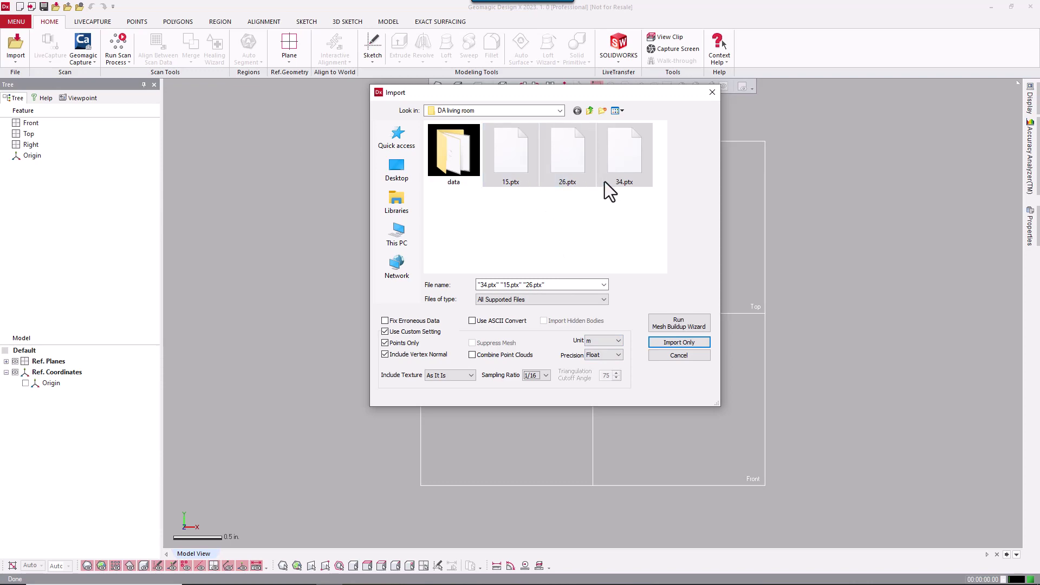
pyautogui.click(679, 342)
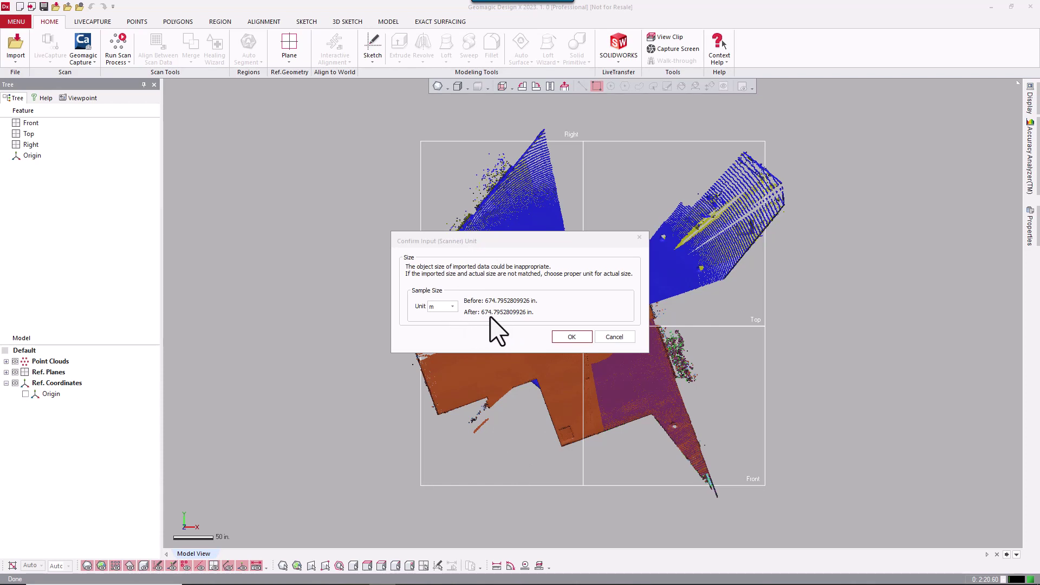
pyautogui.click(576, 336)
# - Expand the point clouds group in the model tree to list the imported scans and hide the reference planes
pyautogui.moveTo(572, 385); pyautogui.dragTo(566, 436, button='right')
pyautogui.moveTo(559, 285); pyautogui.dragTo(548, 428, button='right')
pyautogui.moveTo(571, 358); pyautogui.dragTo(558, 443, button='right')
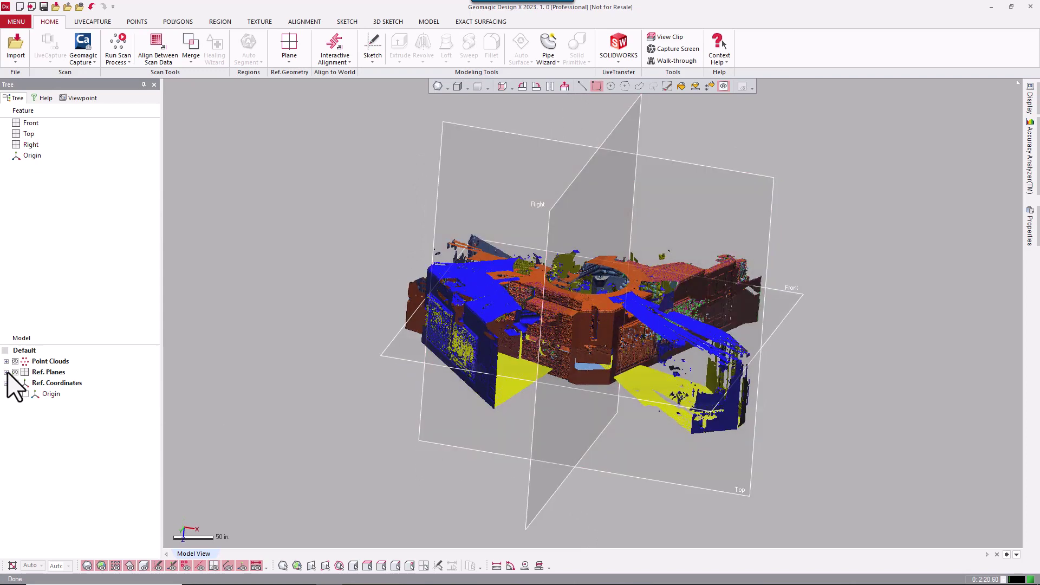
pyautogui.click(6, 361)
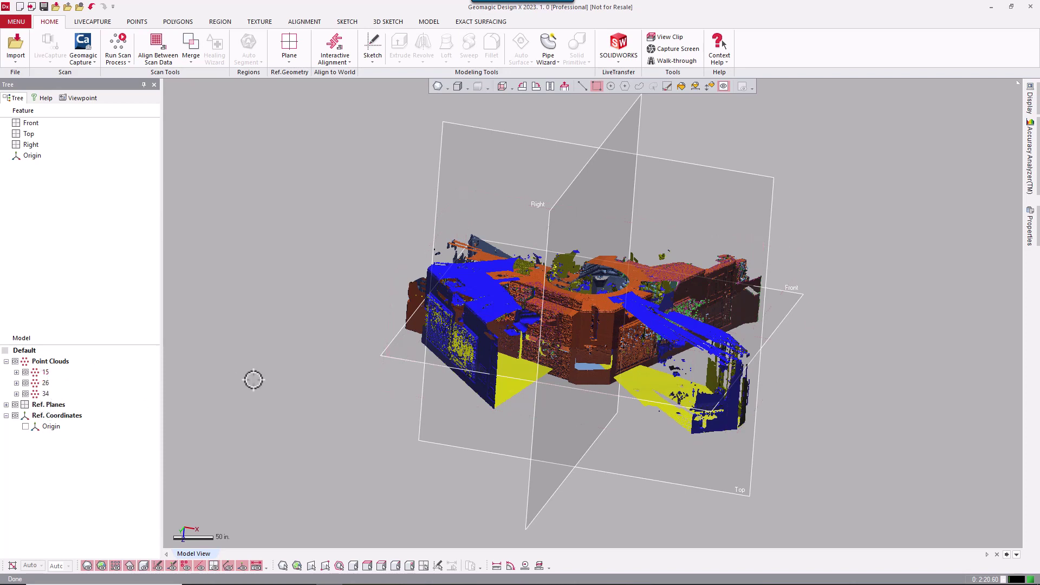
pyautogui.moveTo(423, 380); pyautogui.dragTo(484, 371, button='right')
pyautogui.scroll(5, 564, 366)
pyautogui.scroll(-3, 553, 367)
pyautogui.scroll(3, 490, 376)
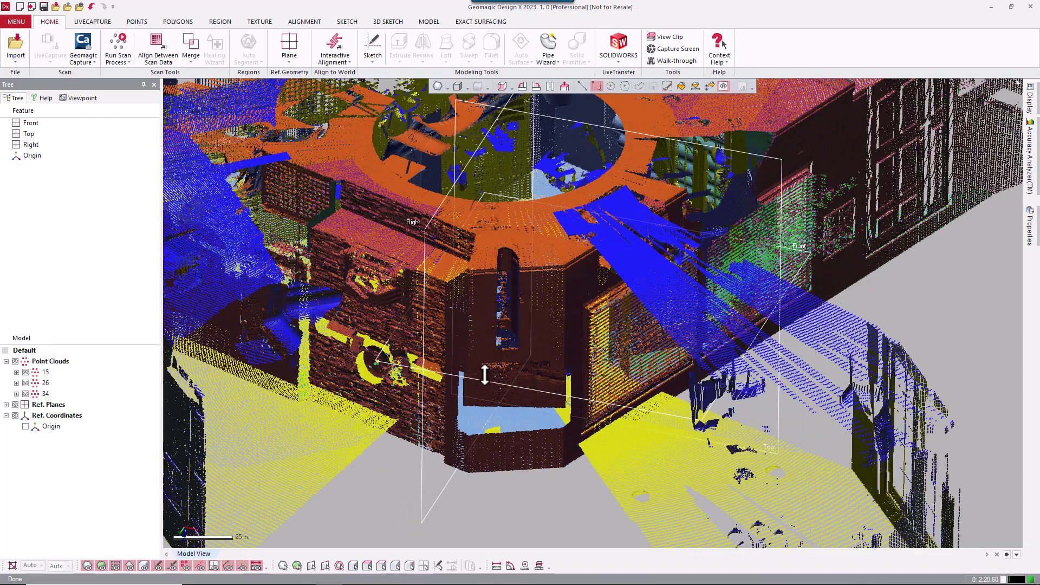
pyautogui.click(15, 405)
pyautogui.keyDown('shift'); pyautogui.moveTo(453, 365); pyautogui.dragTo(491, 369, button='right'); pyautogui.keyUp('shift')
pyautogui.scroll(-3, 479, 425)
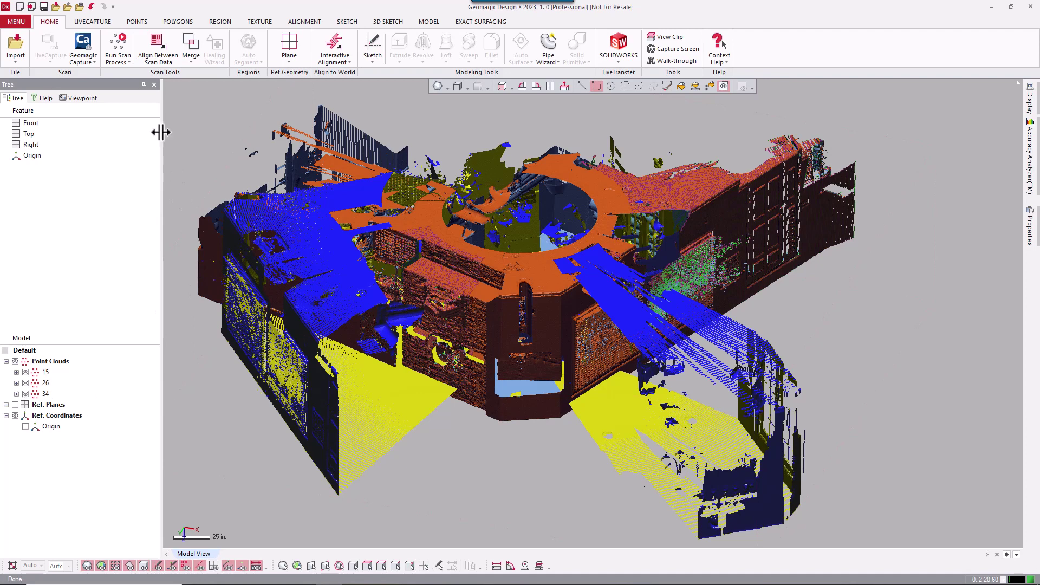
# - Set up Align Between Scan Data with Local Based On Picked Point, using scans 15 and 26 as reference and 34 as moving
pyautogui.click(306, 22)
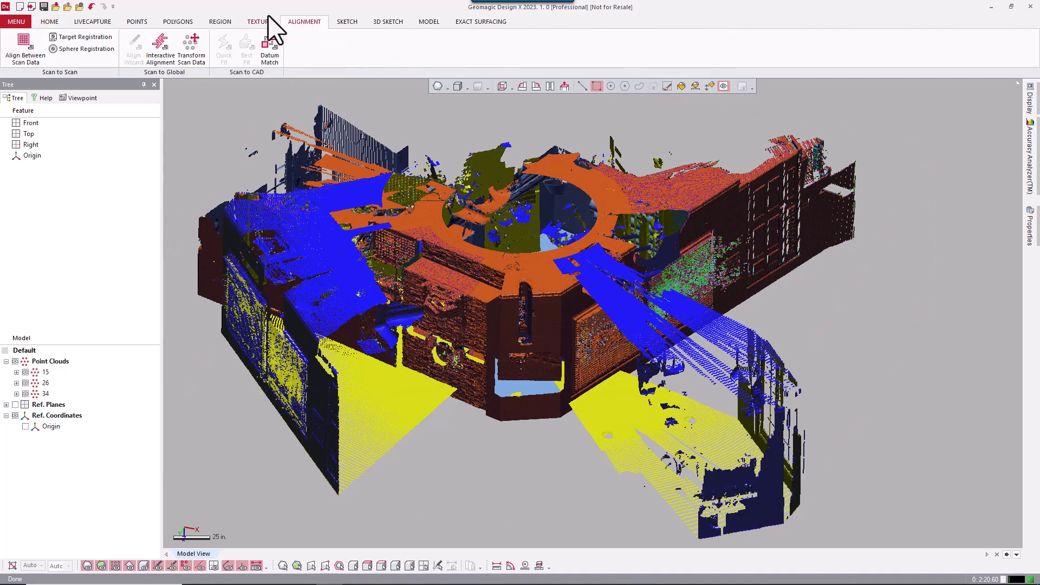
pyautogui.click(18, 52)
pyautogui.click(215, 185)
pyautogui.click(45, 373)
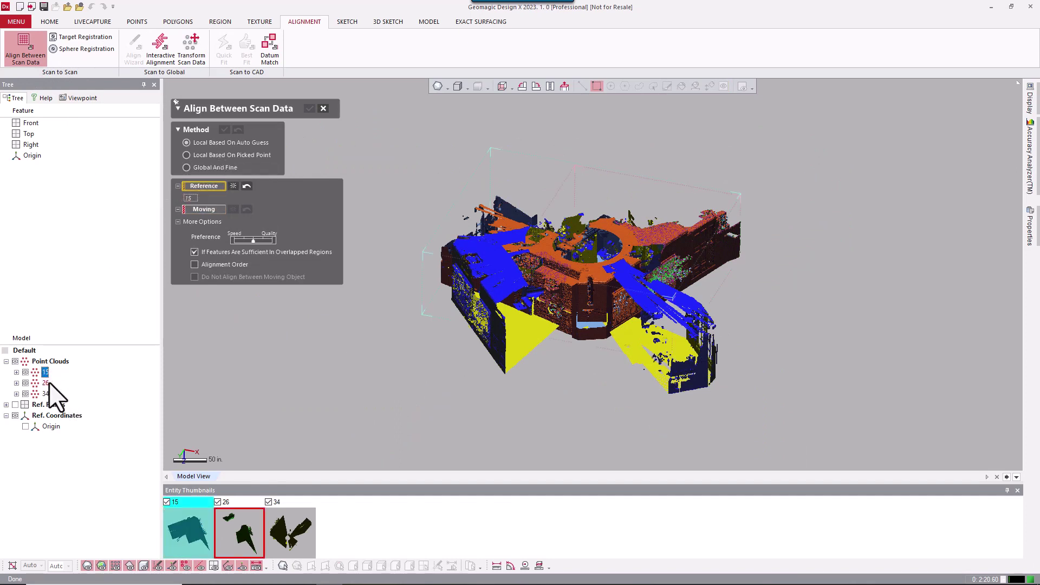
pyautogui.keyDown('ctrl'); pyautogui.click(45, 383); pyautogui.keyUp('ctrl')
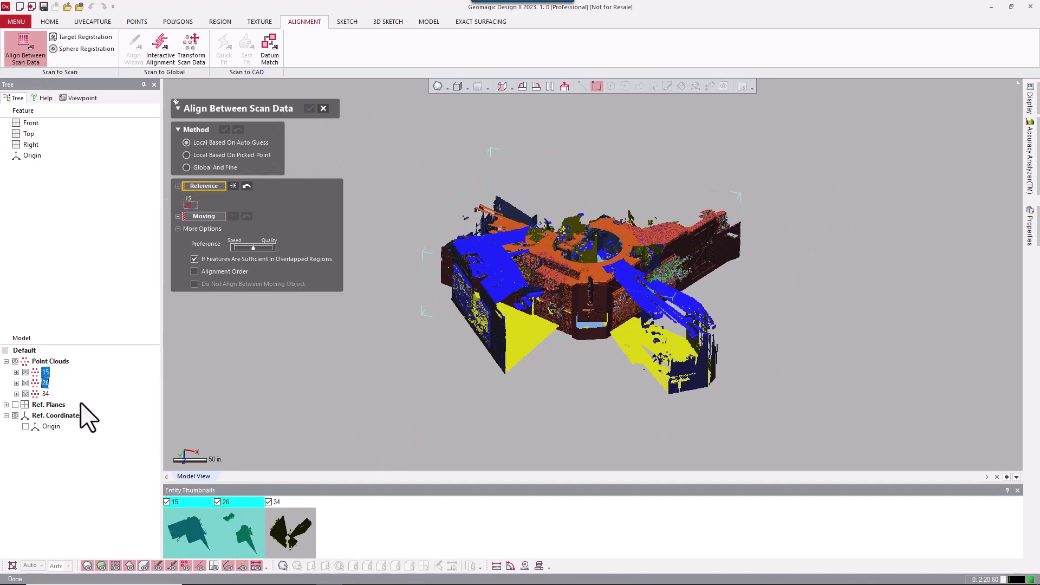
pyautogui.click(217, 216)
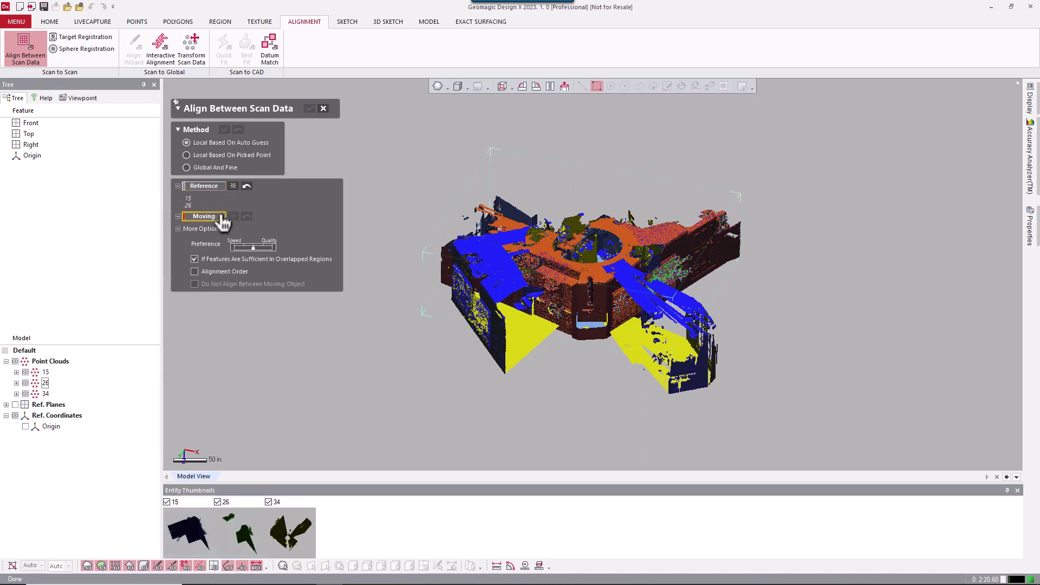
pyautogui.click(45, 394)
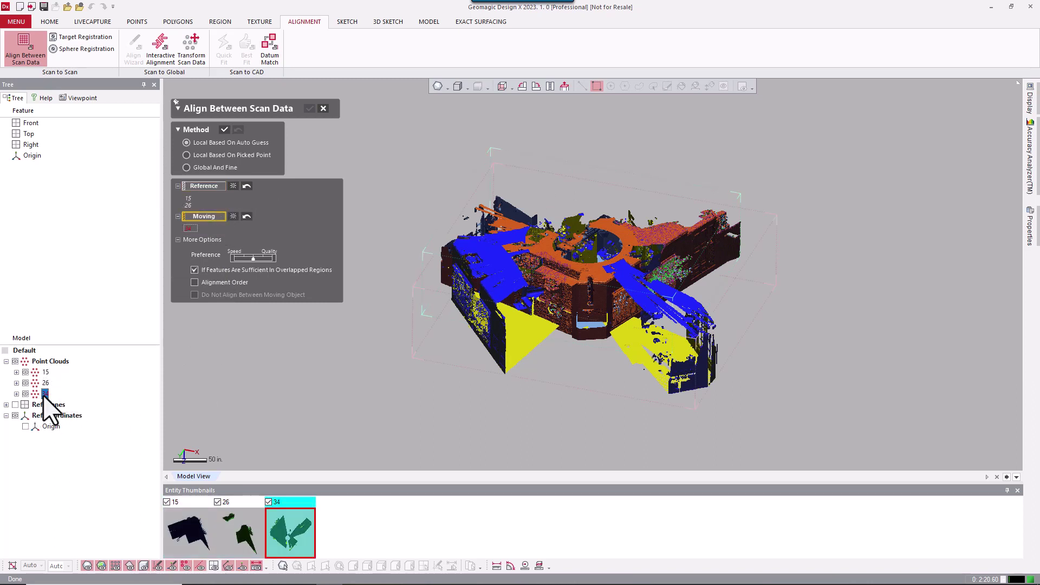
pyautogui.click(202, 157)
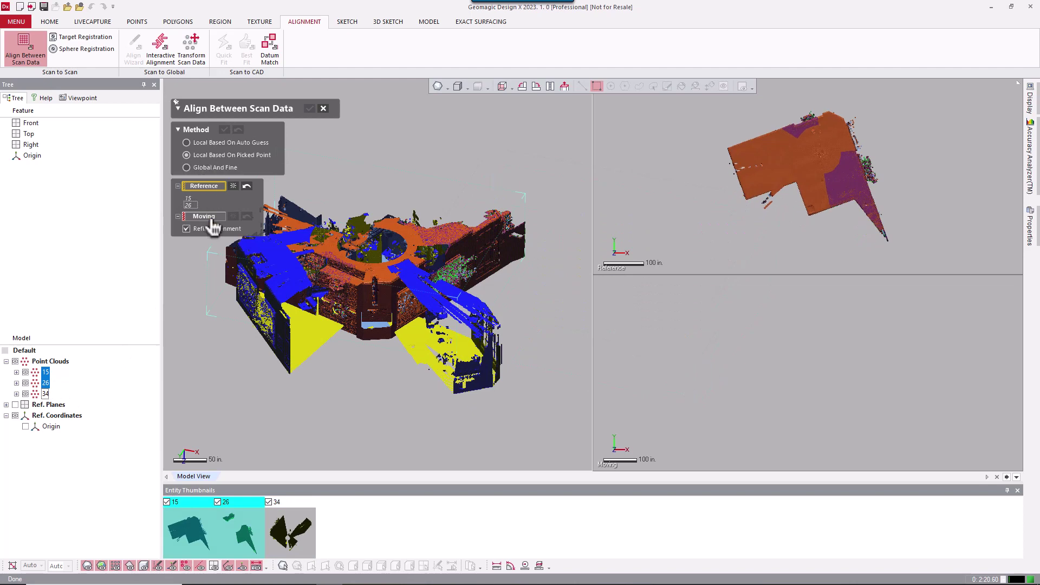
pyautogui.click(45, 394)
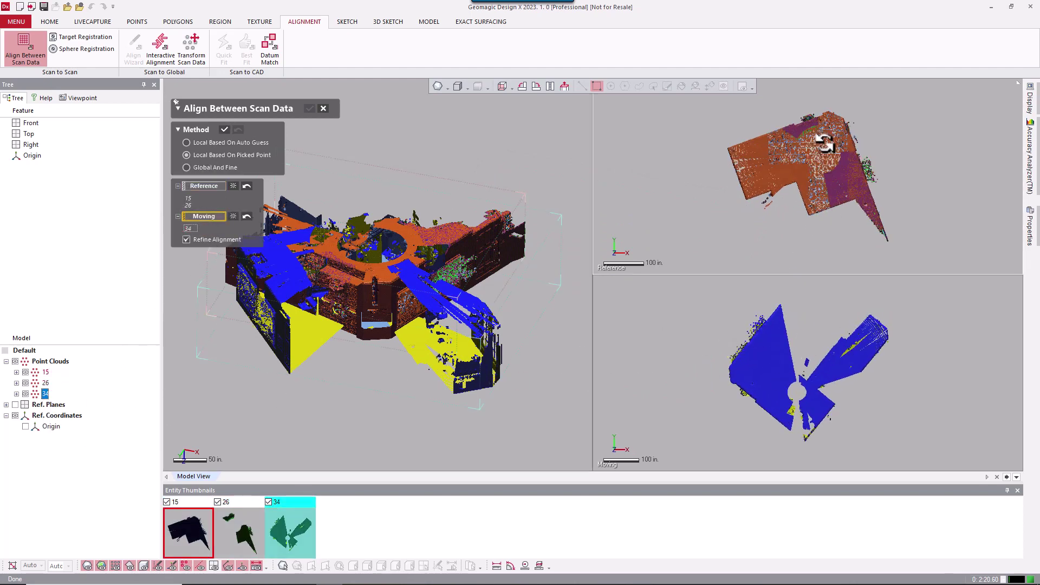
# - Pick the first matching point pair at the door frame's upper corner in the reference and moving scans
pyautogui.moveTo(822, 151); pyautogui.dragTo(748, 166, button='right')
pyautogui.scroll(5, 796, 225)
pyautogui.moveTo(705, 215); pyautogui.dragTo(764, 136, button='right')
pyautogui.scroll(-3, 764, 136)
pyautogui.moveTo(803, 192); pyautogui.dragTo(728, 213, button='right')
pyautogui.moveTo(731, 144); pyautogui.dragTo(780, 162, button='right')
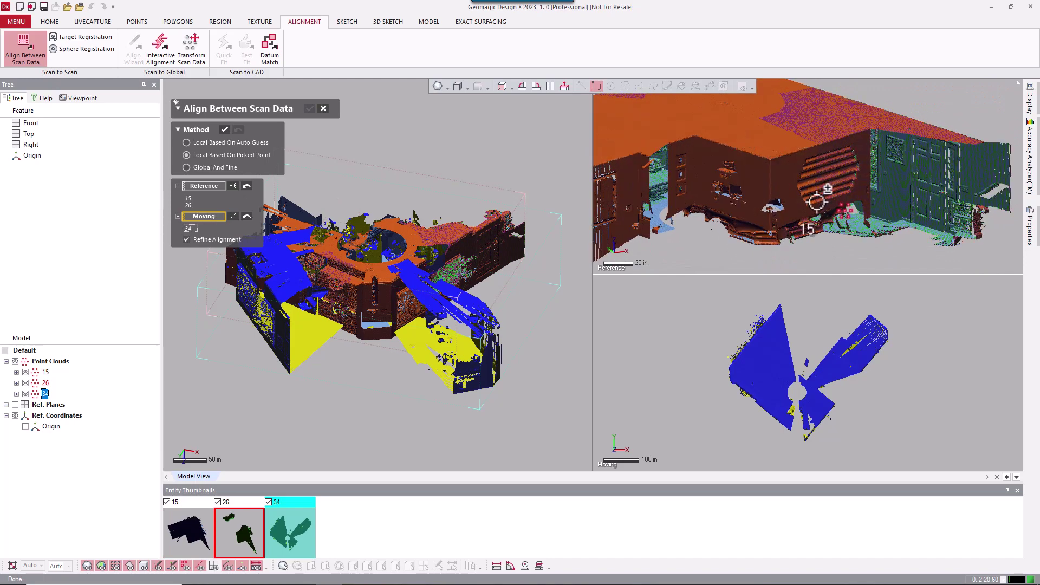
pyautogui.keyDown('ctrl'); pyautogui.moveTo(811, 196); pyautogui.dragTo(805, 182, button='right'); pyautogui.keyUp('ctrl')
pyautogui.moveTo(802, 336); pyautogui.dragTo(935, 379, button='right')
pyautogui.scroll(5, 791, 409)
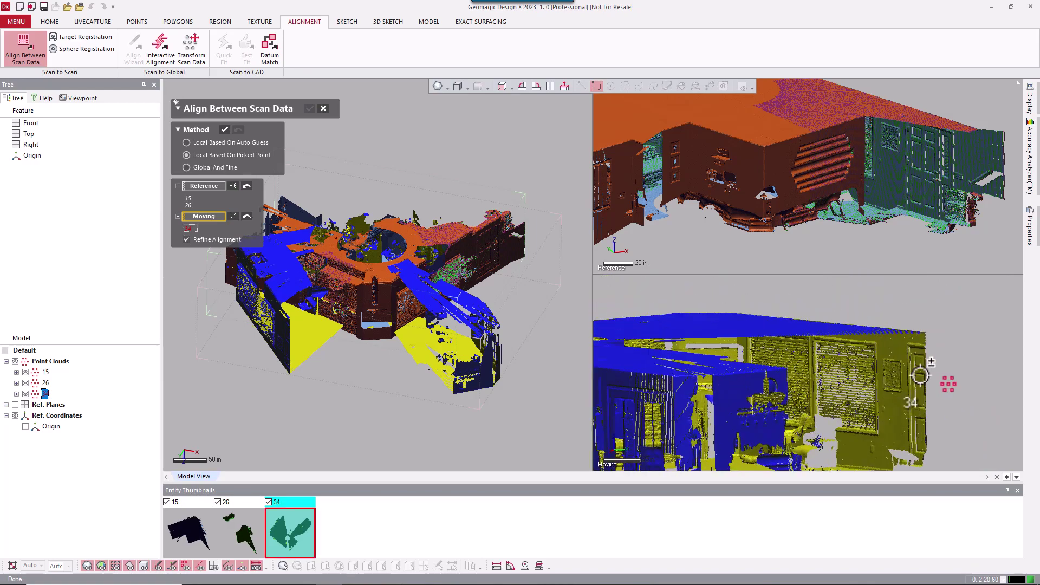
pyautogui.scroll(3, 924, 372)
pyautogui.moveTo(894, 225); pyautogui.dragTo(871, 228, button='right')
pyautogui.keyDown('ctrl'); pyautogui.moveTo(876, 379); pyautogui.dragTo(869, 361, button='right'); pyautogui.keyUp('ctrl')
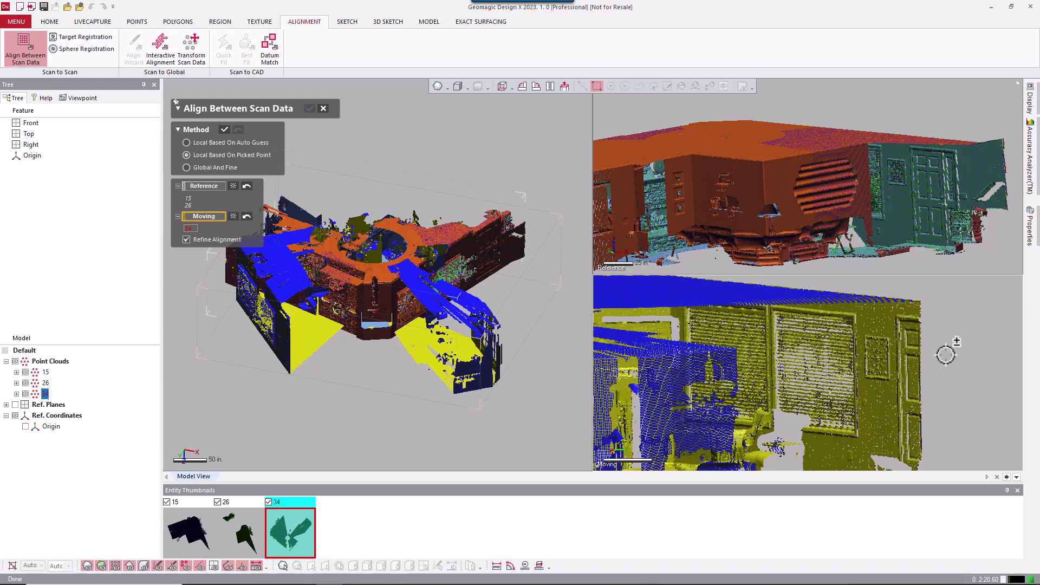
pyautogui.scroll(2, 894, 387)
pyautogui.moveTo(889, 417)
pyautogui.keyDown('ctrl'); pyautogui.mouseDown(button='right')
pyautogui.moveTo(888, 394)
pyautogui.moveTo(882, 411)
pyautogui.mouseUp(button='right'); pyautogui.keyUp('ctrl')
pyautogui.scroll(4, 912, 189)
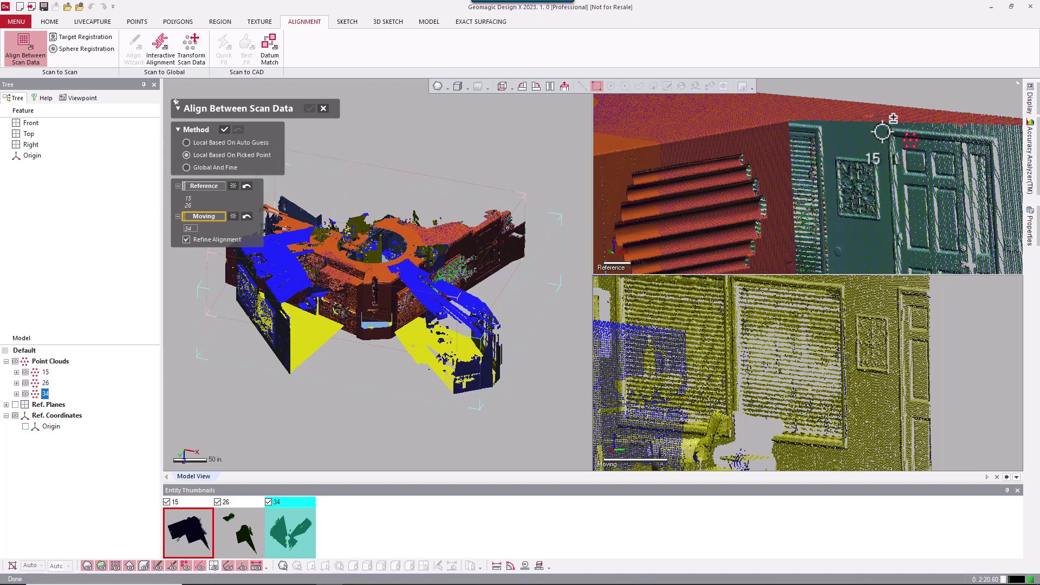
pyautogui.click(882, 131)
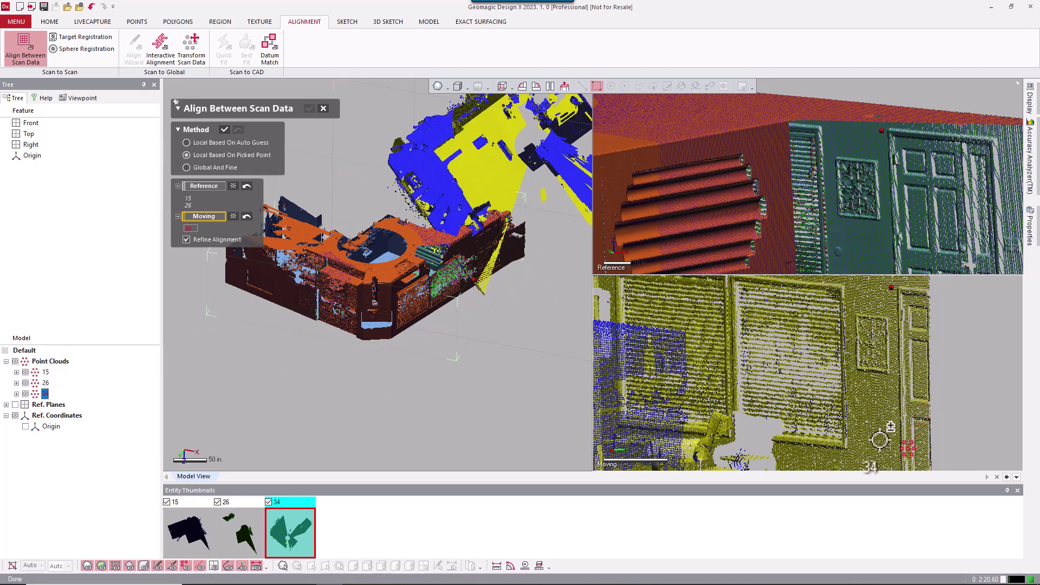
# - Pick the second matching point pair on the wall below the framed ornament beside the door, in both scans
pyautogui.keyDown('ctrl'); pyautogui.moveTo(882, 436); pyautogui.dragTo(879, 351, button='right'); pyautogui.keyUp('ctrl')
pyautogui.moveTo(880, 235)
pyautogui.mouseDown(button='right')
pyautogui.moveTo(892, 239)
pyautogui.moveTo(873, 231)
pyautogui.mouseUp(button='right')
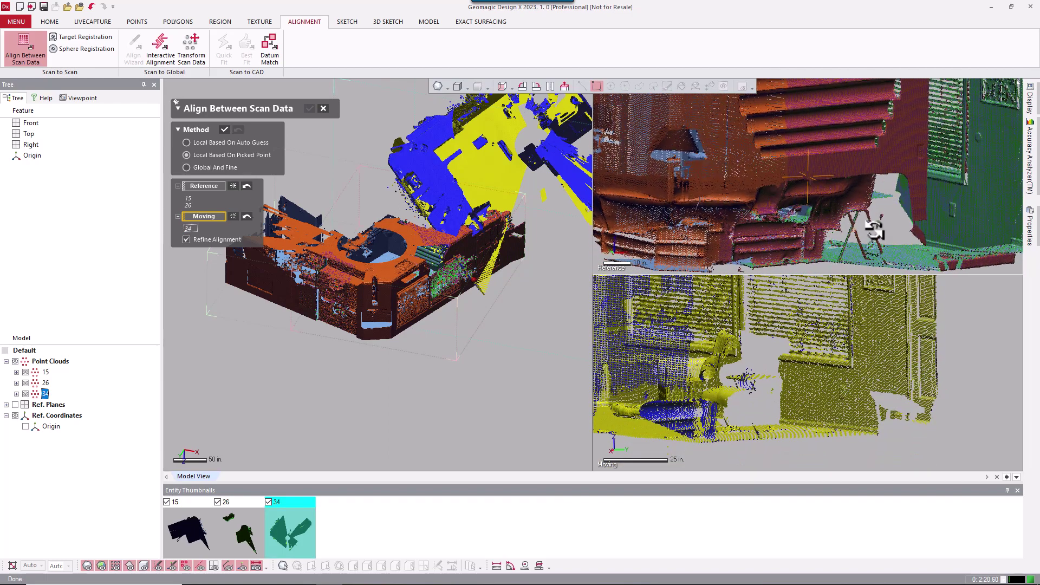
pyautogui.click(837, 386)
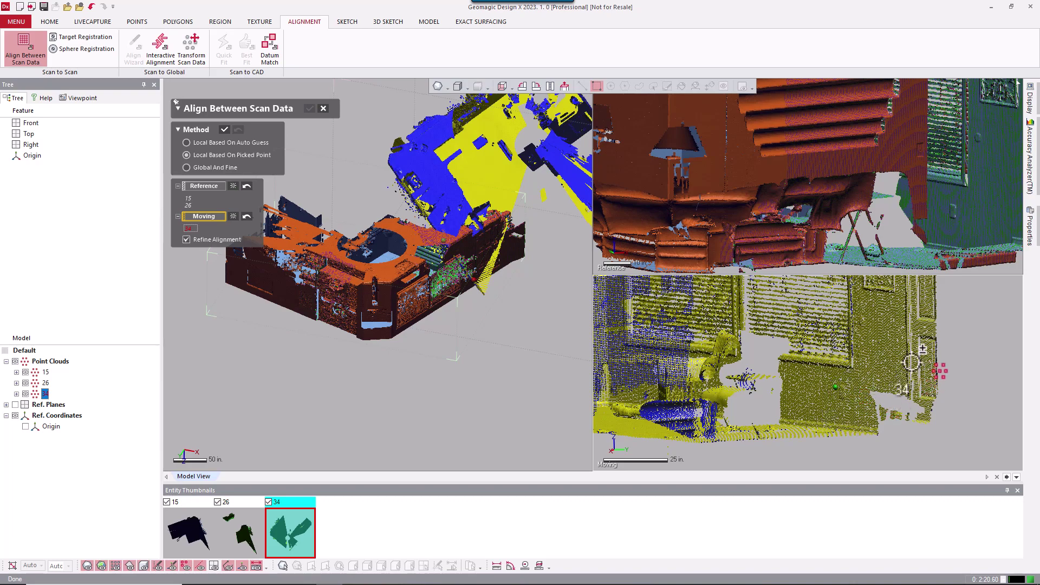
pyautogui.click(949, 207)
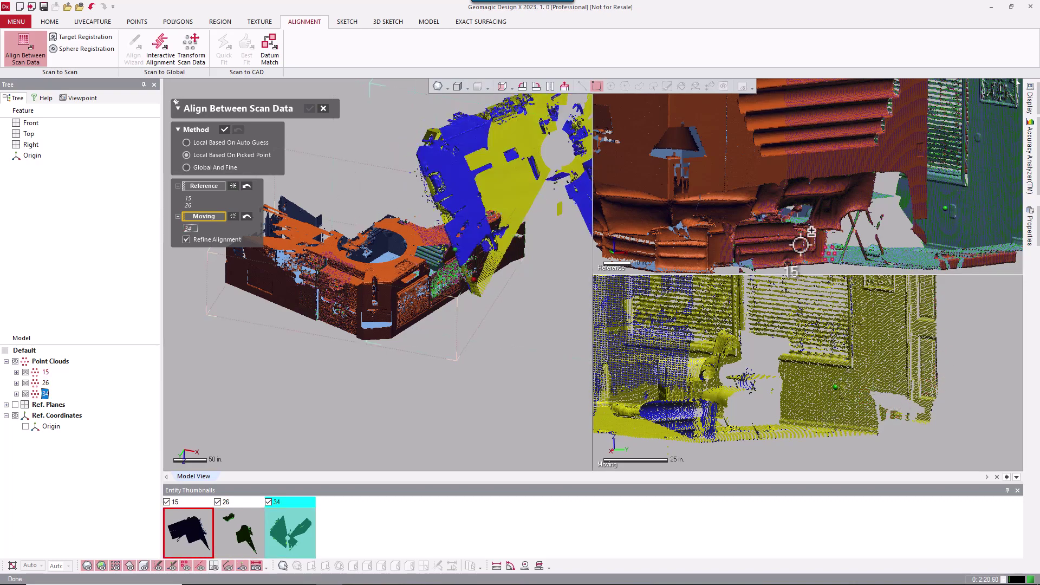
# - Pick the third matching point pair on the round disc above the stone wall's ledge and apply the picked-point alignment
pyautogui.moveTo(816, 220); pyautogui.dragTo(748, 267, button='right')
pyautogui.keyDown('ctrl'); pyautogui.moveTo(839, 345); pyautogui.dragTo(764, 336, button='right'); pyautogui.keyUp('ctrl')
pyautogui.scroll(6, 768, 337)
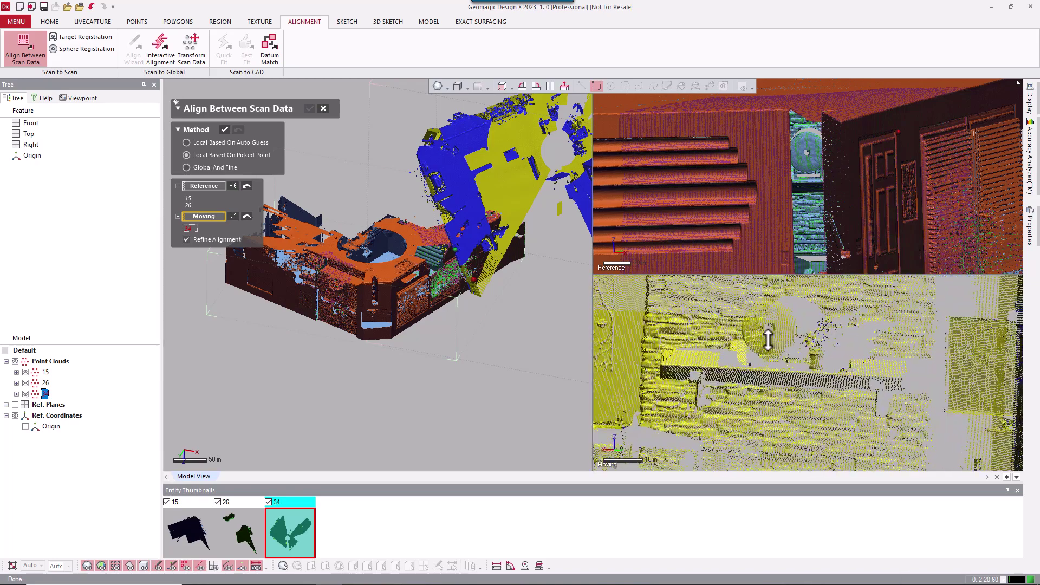
pyautogui.click(789, 310)
pyautogui.scroll(3, 814, 146)
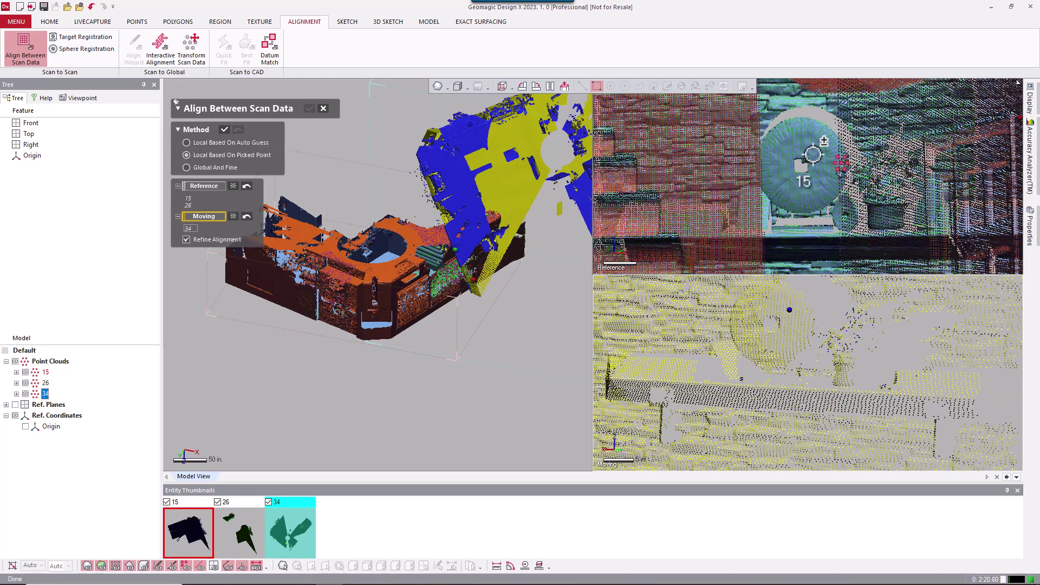
pyautogui.click(813, 154)
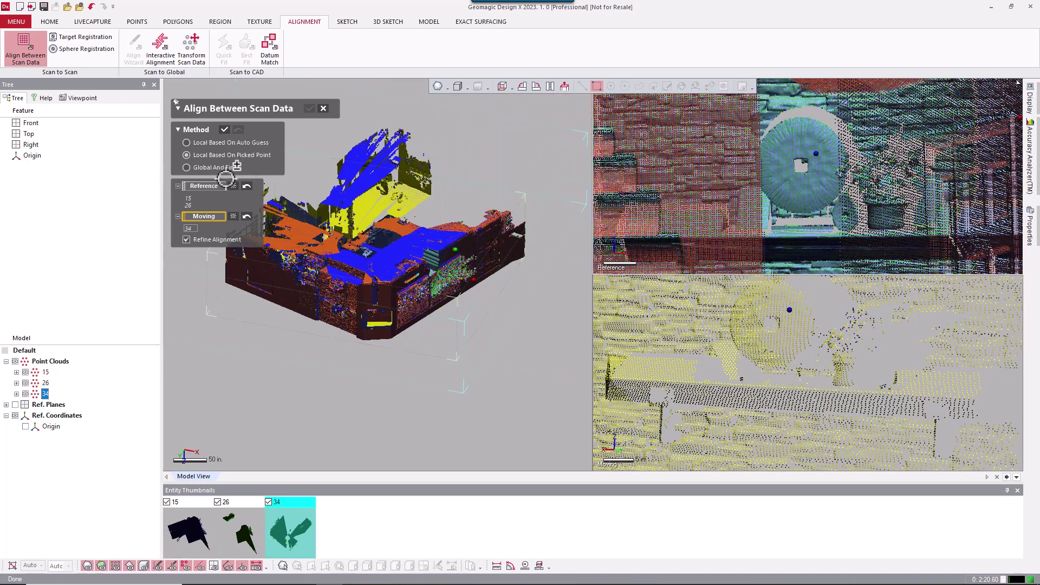
pyautogui.click(225, 131)
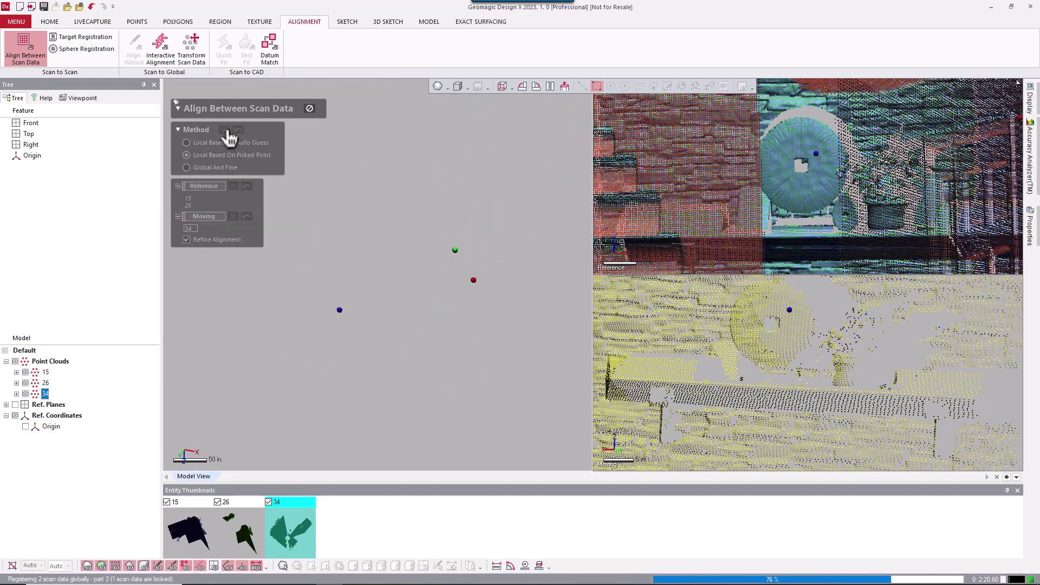
# - Run a Global And Fine alignment with point clouds 15, 26 and 34 all as moving data and accept the result
pyautogui.click(230, 169)
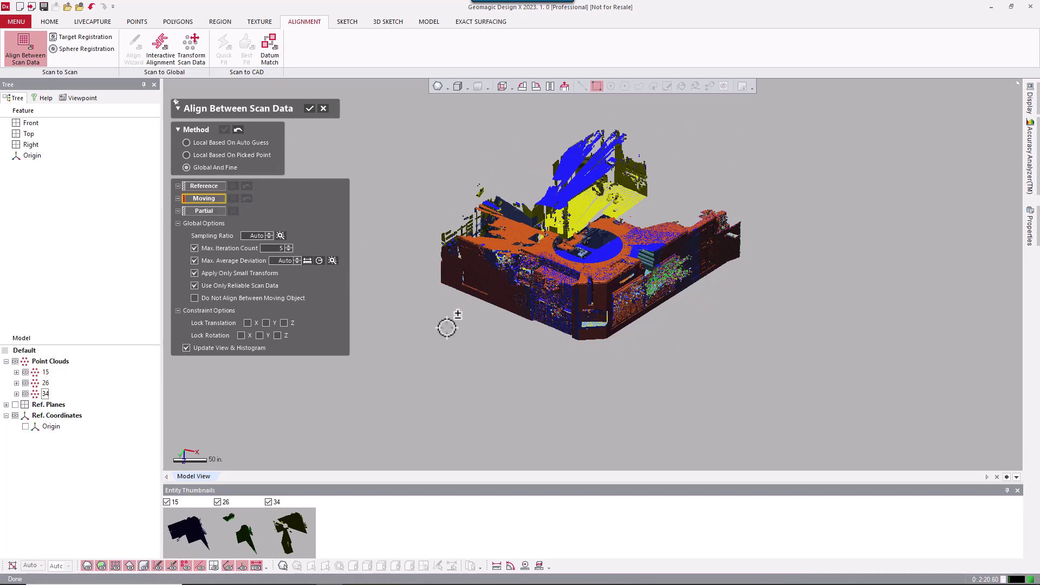
pyautogui.rightClick(433, 342)
pyautogui.click(461, 366)
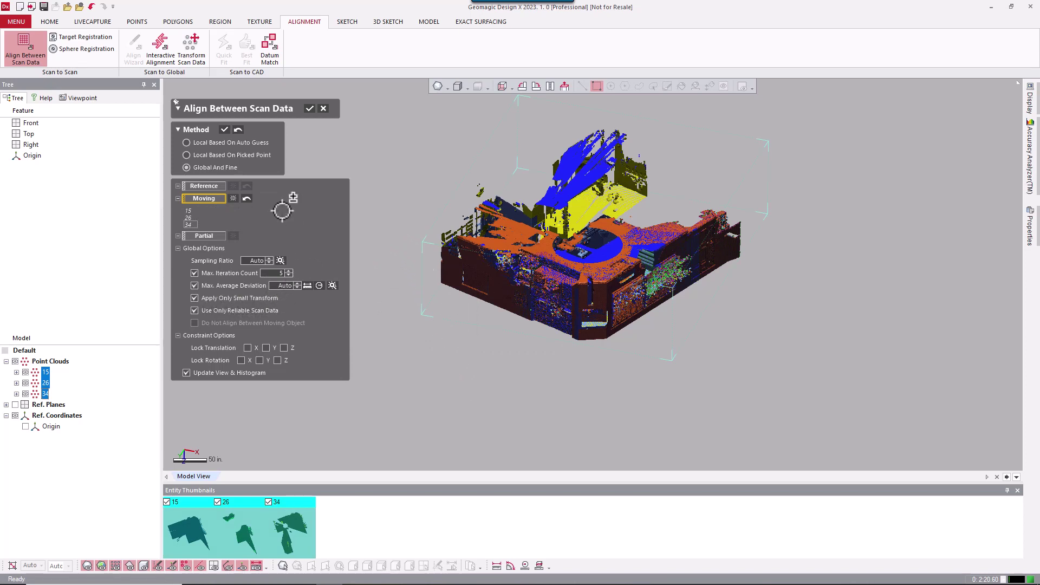
pyautogui.click(229, 131)
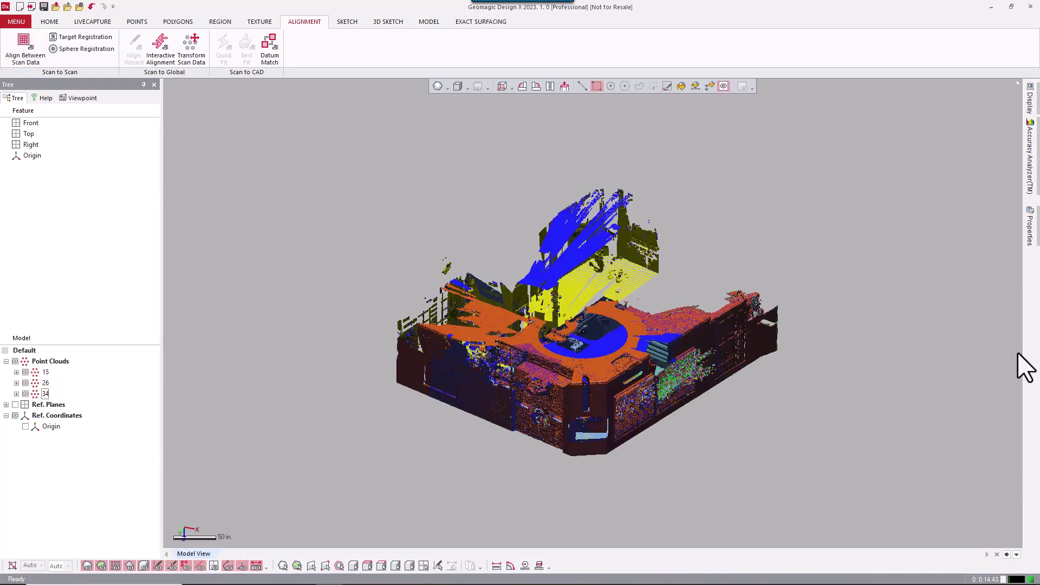
pyautogui.moveTo(567, 407); pyautogui.dragTo(447, 390, button='right')
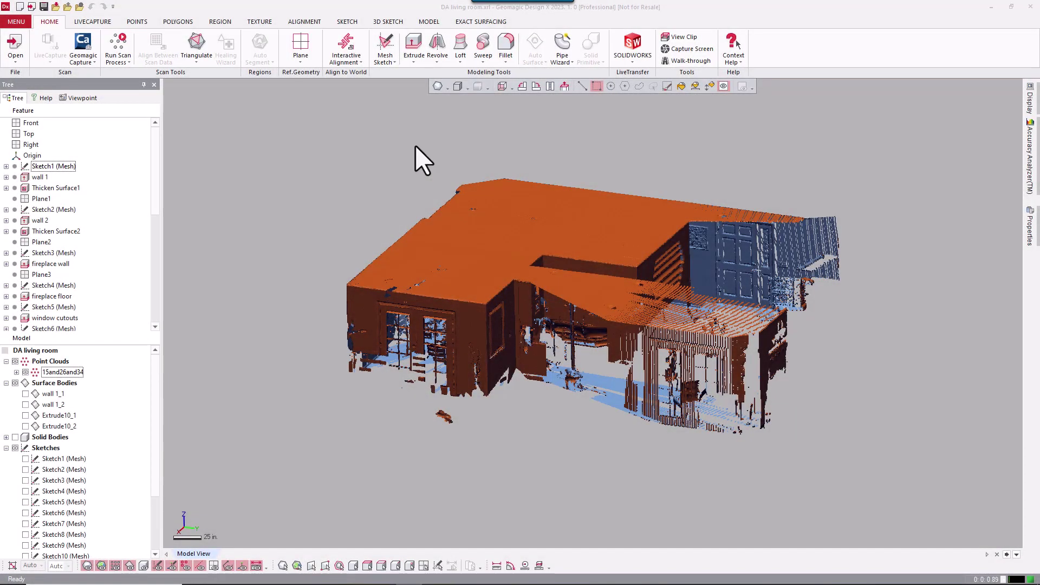
# - Examine the properties of the combined point cloud 15and26and34, including its poly-vertices count
pyautogui.click(65, 382)
pyautogui.click(68, 372)
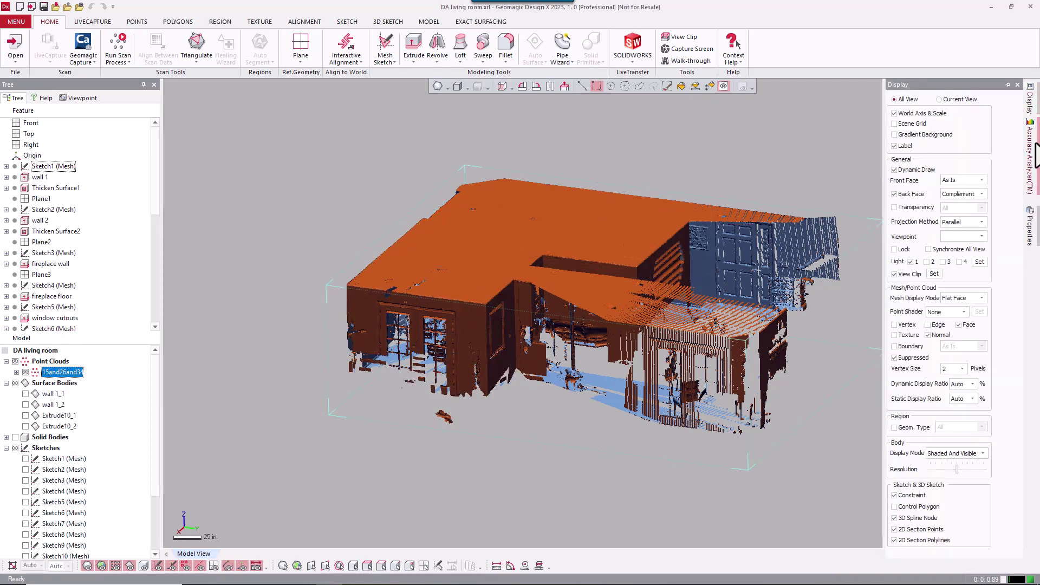
pyautogui.moveTo(1034, 241)
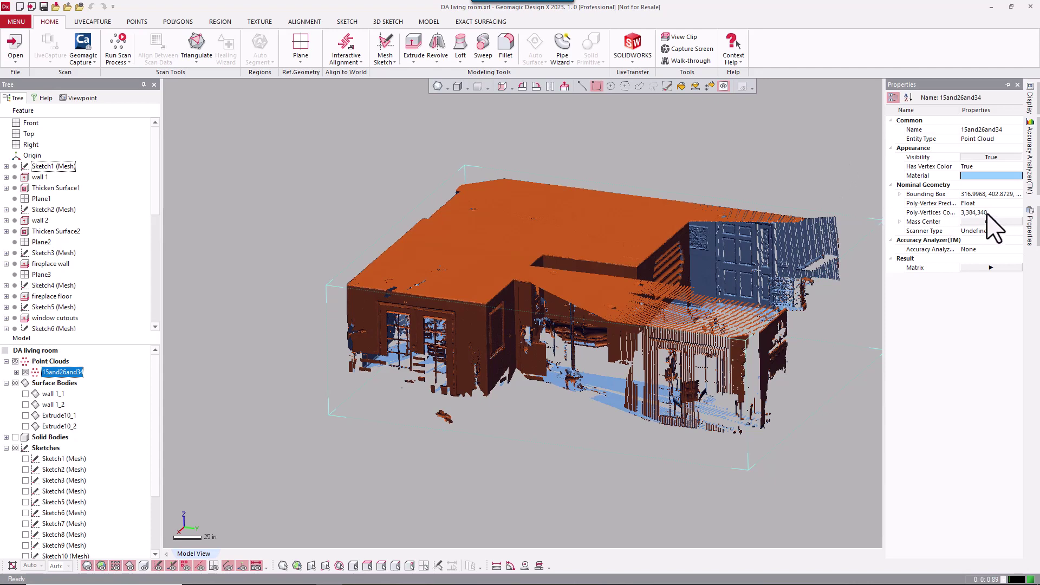
pyautogui.click(837, 143)
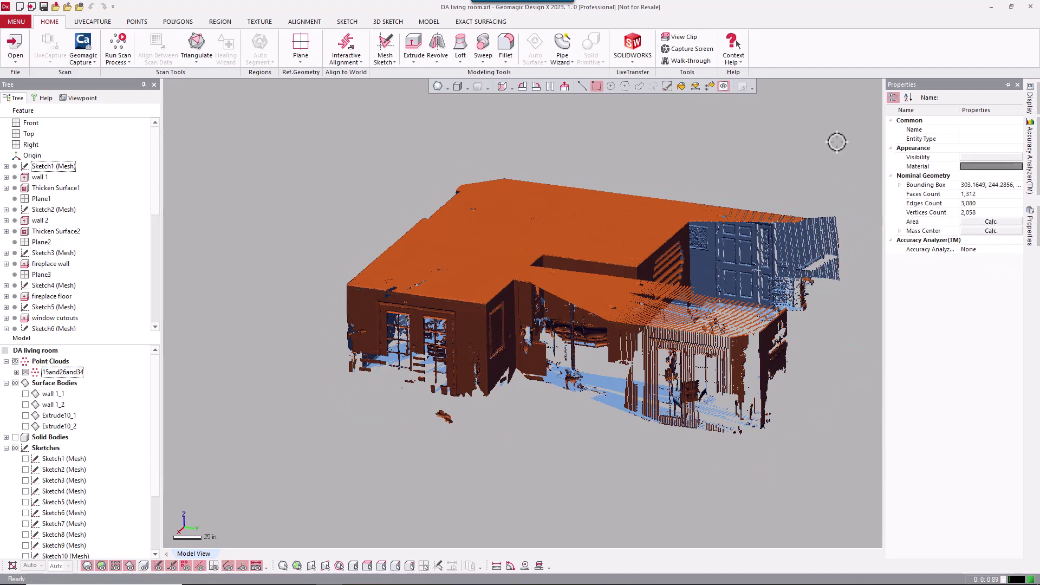
pyautogui.click(1007, 86)
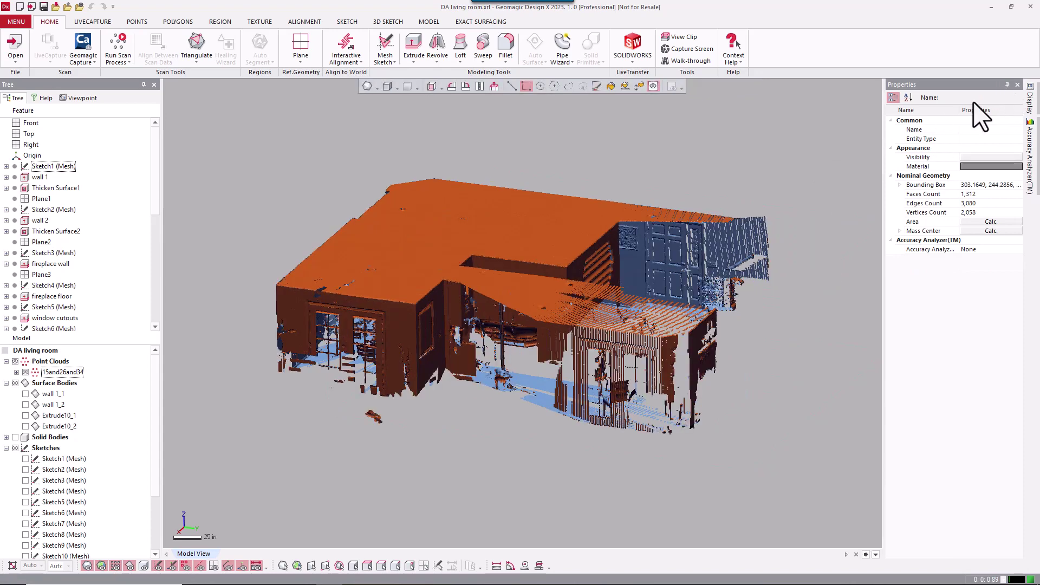
pyautogui.click(1007, 86)
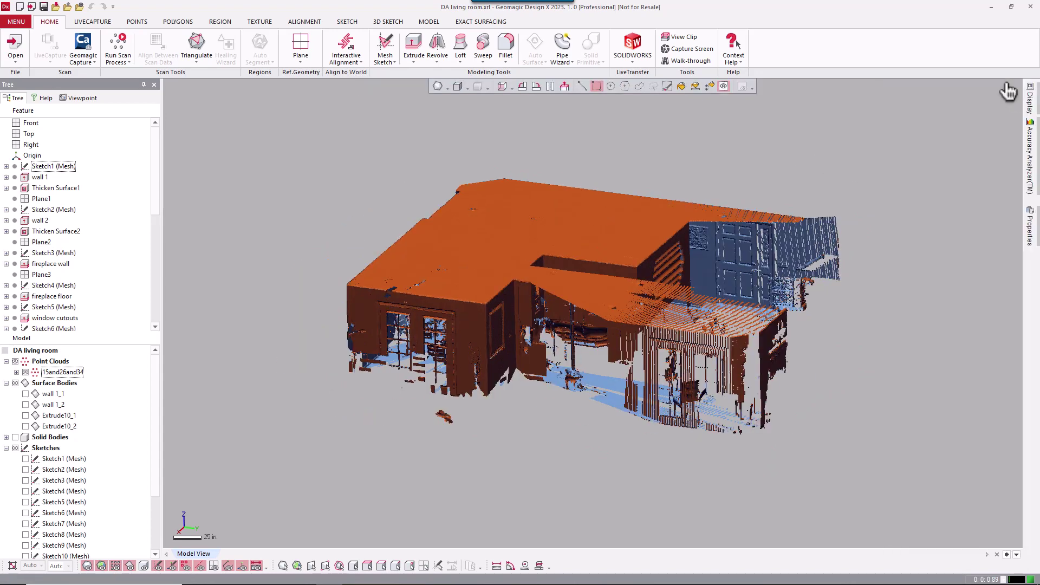
# - Clip the point cloud's view below a horizontal plane at about Z 95.4 in, cutting away the ceiling
pyautogui.moveTo(786, 260); pyautogui.dragTo(752, 259, button='middle')
pyautogui.moveTo(753, 259); pyautogui.dragTo(690, 347, button='right')
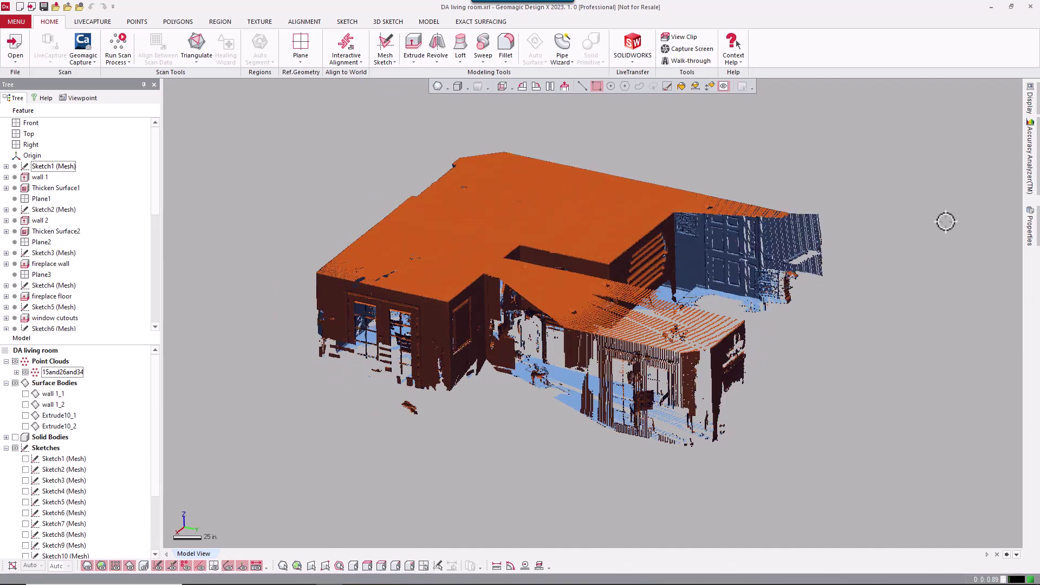
pyautogui.click(1031, 103)
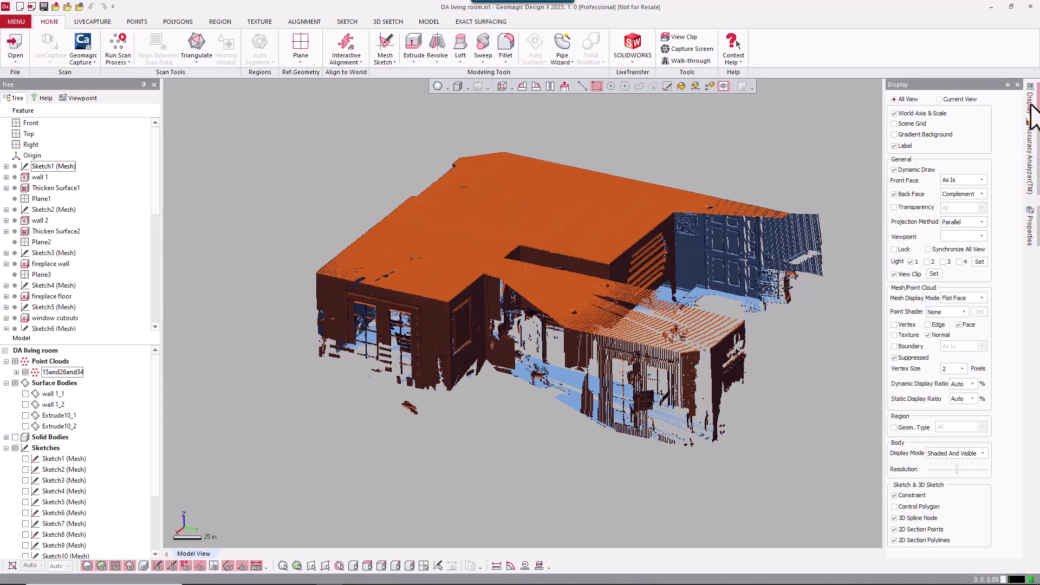
pyautogui.click(935, 274)
pyautogui.moveTo(503, 179); pyautogui.dragTo(503, 185)
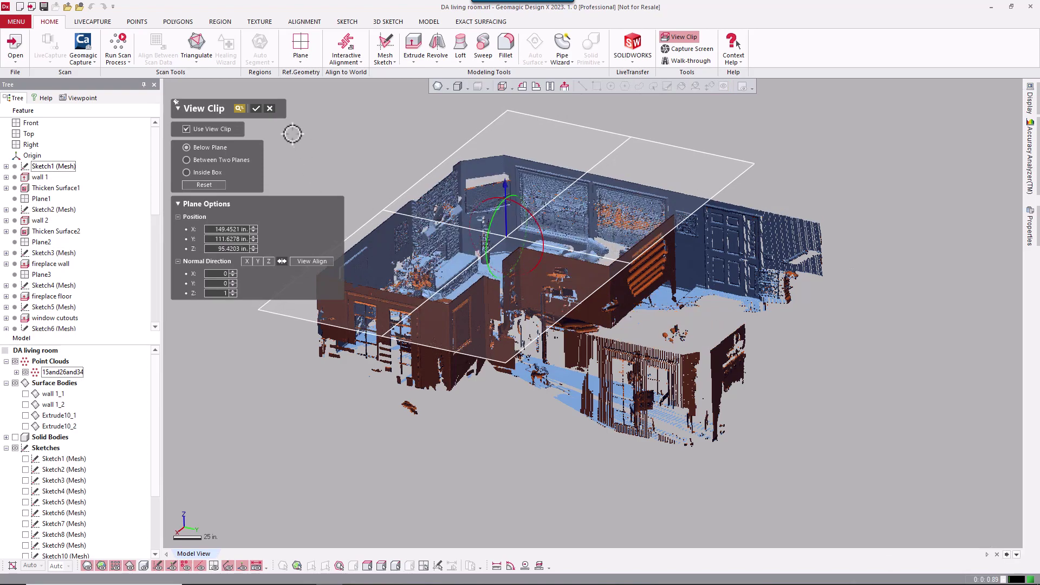
pyautogui.click(257, 109)
# - Examine the clipped living room interior from several angles, including the fireplace wall, windows, door and furniture
pyautogui.keyDown('ctrl'); pyautogui.moveTo(487, 198); pyautogui.dragTo(565, 342, button='right'); pyautogui.keyUp('ctrl')
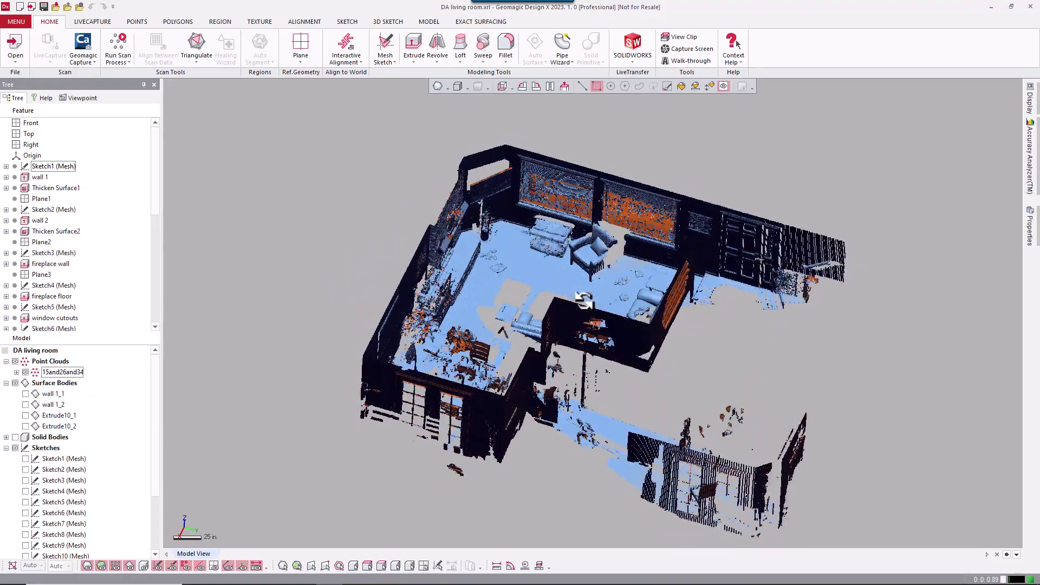
pyautogui.scroll(3, 569, 295)
pyautogui.keyDown('ctrl'); pyautogui.moveTo(569, 289); pyautogui.dragTo(634, 253, button='right'); pyautogui.keyUp('ctrl')
pyautogui.moveTo(347, 401); pyautogui.dragTo(349, 309, button='right')
pyautogui.moveTo(506, 314); pyautogui.dragTo(528, 268, button='right')
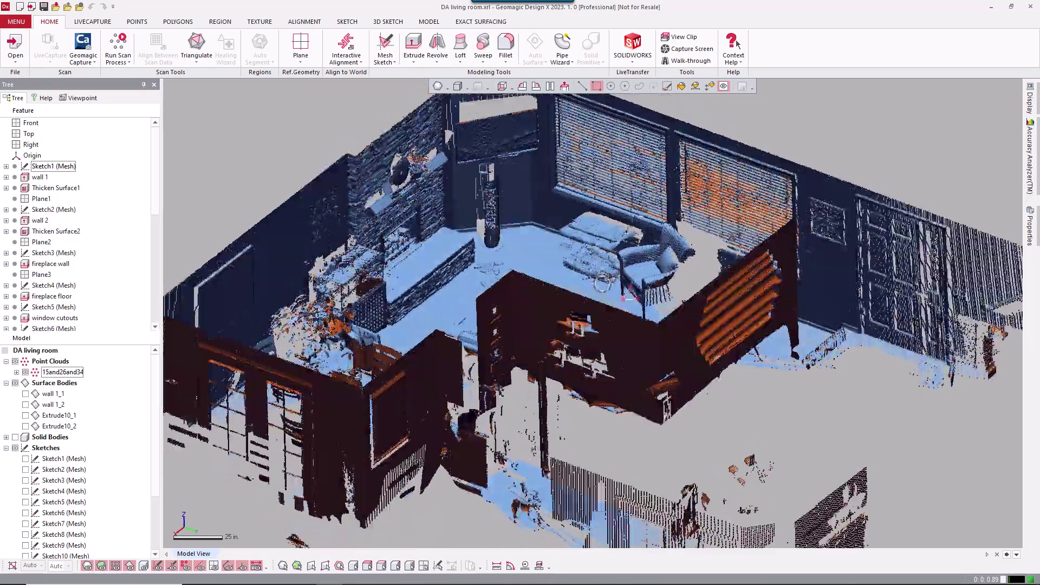
pyautogui.moveTo(602, 283)
pyautogui.mouseDown(button='right')
pyautogui.moveTo(624, 342)
pyautogui.moveTo(620, 309)
pyautogui.moveTo(534, 232)
pyautogui.moveTo(529, 325)
pyautogui.moveTo(632, 346)
pyautogui.mouseUp(button='right')
pyautogui.moveTo(469, 356); pyautogui.dragTo(520, 274, button='right')
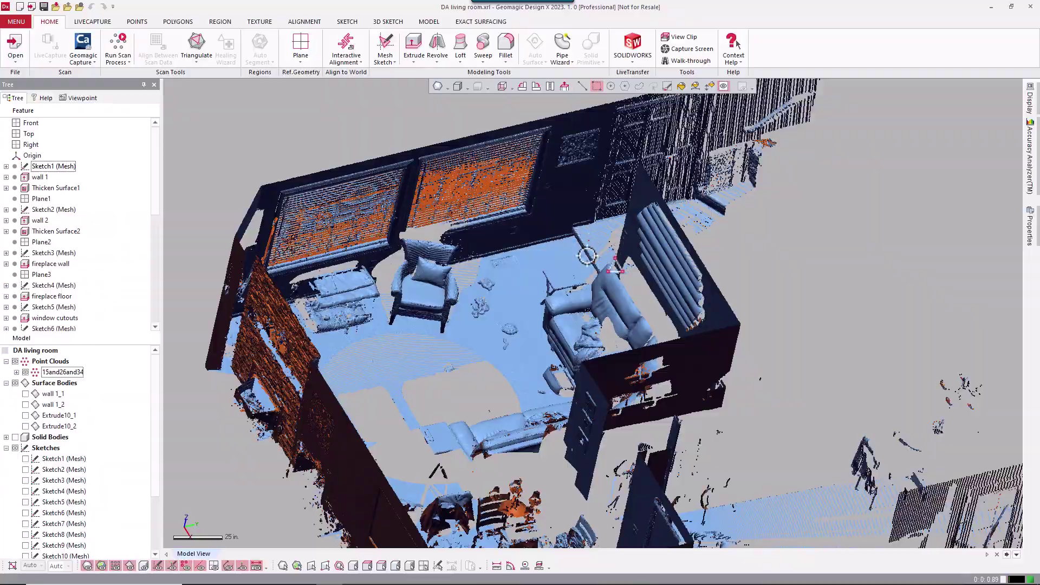
# - Examine the individual scan points around the couch and the floor beside it up close, against the whole room
pyautogui.scroll(10, 577, 260)
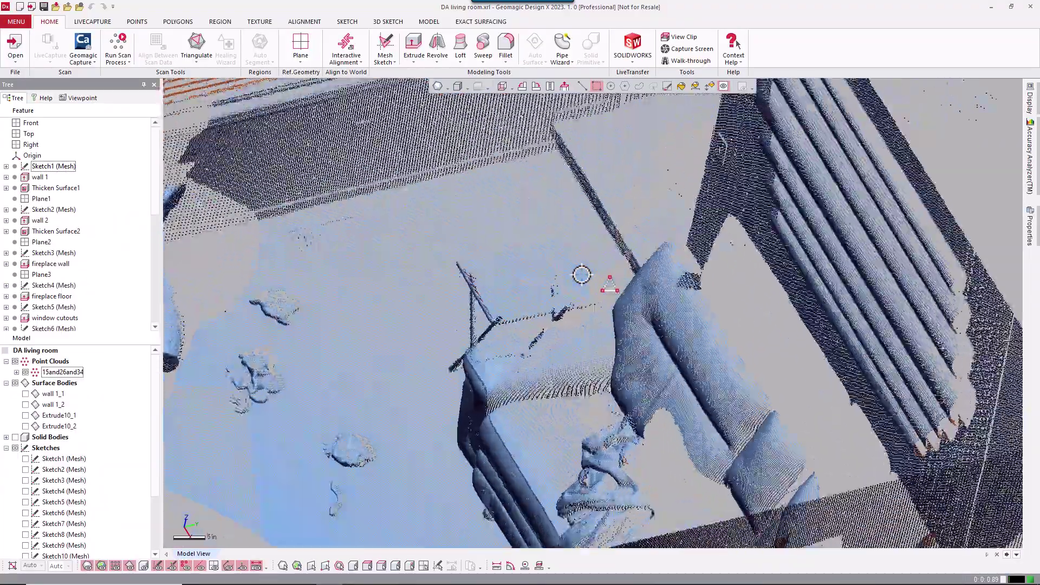
pyautogui.moveTo(582, 275); pyautogui.dragTo(576, 326, button='right')
pyautogui.moveTo(544, 292); pyautogui.dragTo(553, 241, button='right')
pyautogui.scroll(5, 541, 288)
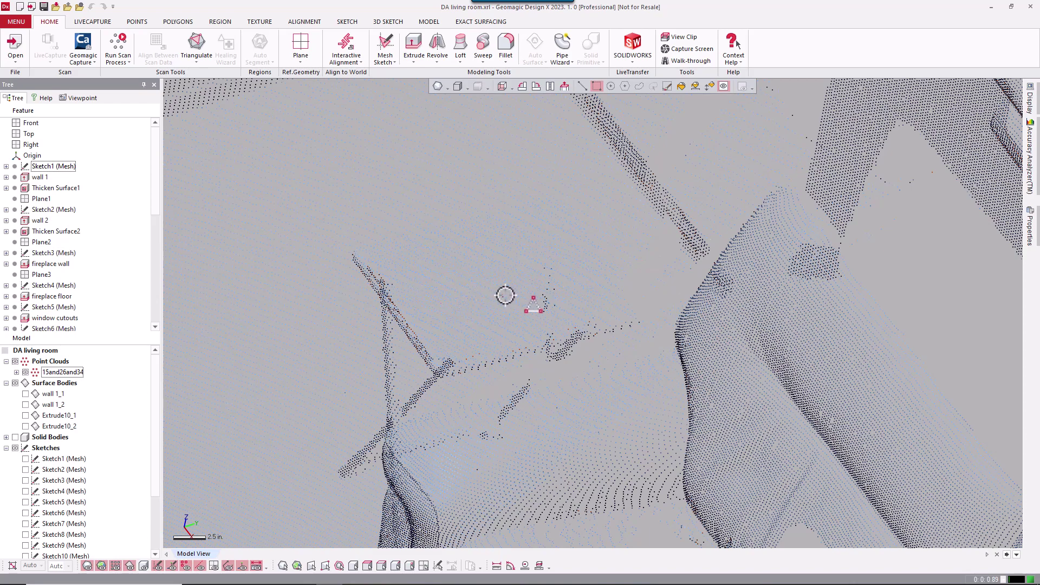
pyautogui.scroll(-5, 503, 295)
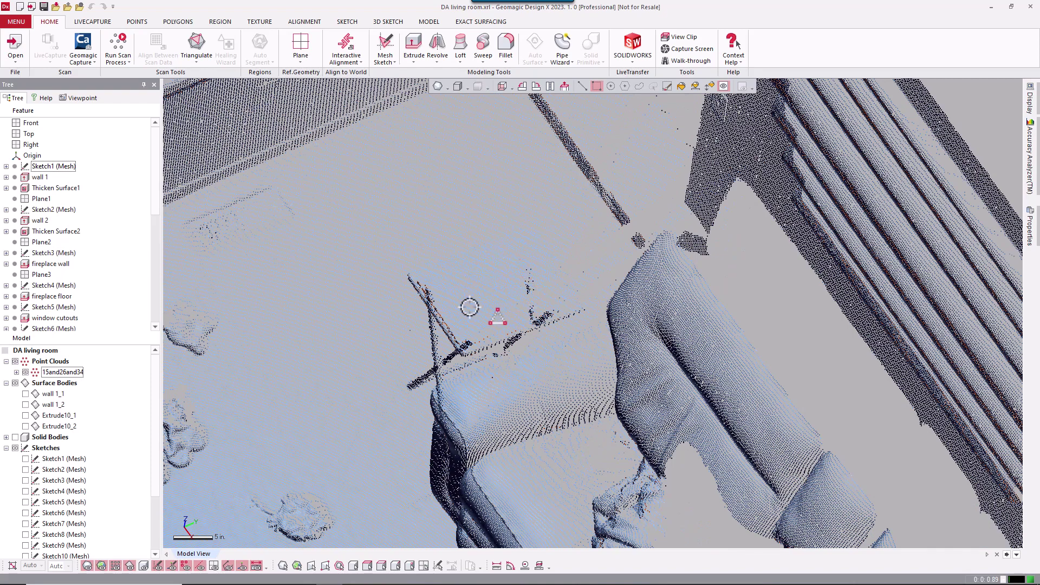
pyautogui.moveTo(502, 302); pyautogui.dragTo(504, 315, button='right')
pyautogui.scroll(-3, 504, 315)
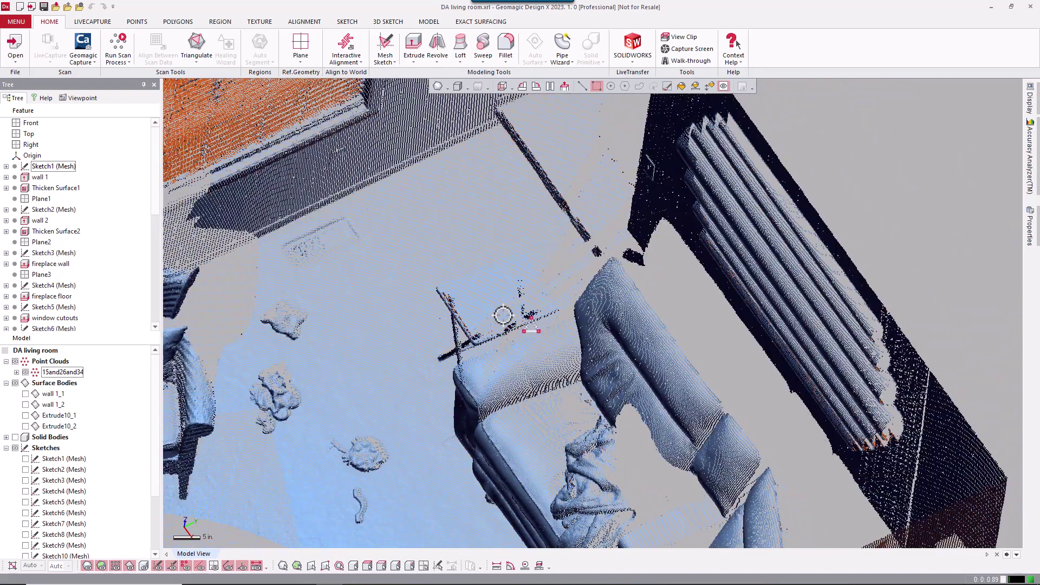
pyautogui.scroll(-2, 428, 185)
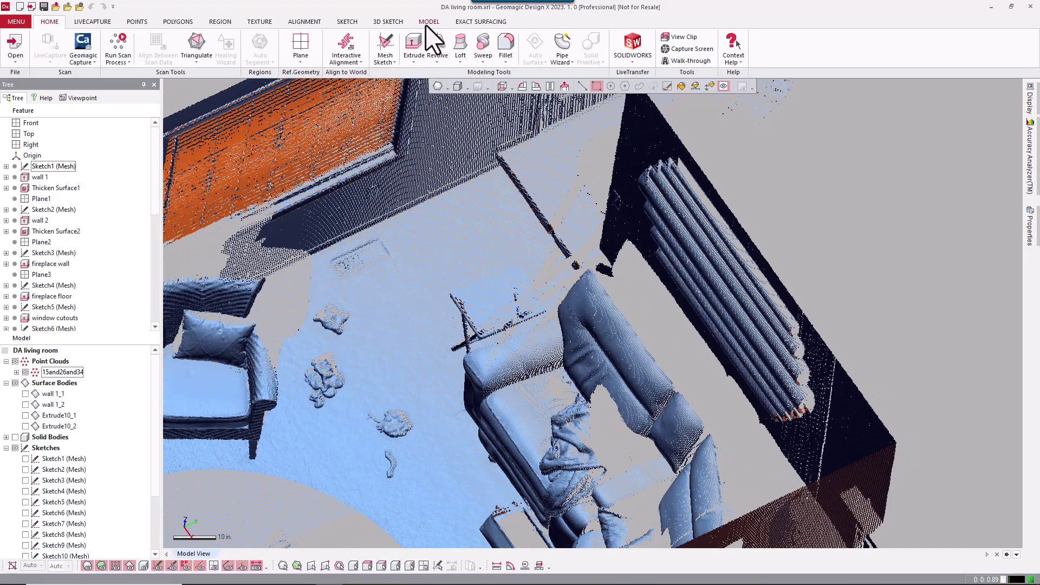
pyautogui.keyDown('ctrl'); pyautogui.moveTo(540, 291); pyautogui.dragTo(540, 207, button='right'); pyautogui.keyUp('ctrl')
pyautogui.scroll(-5, 540, 207)
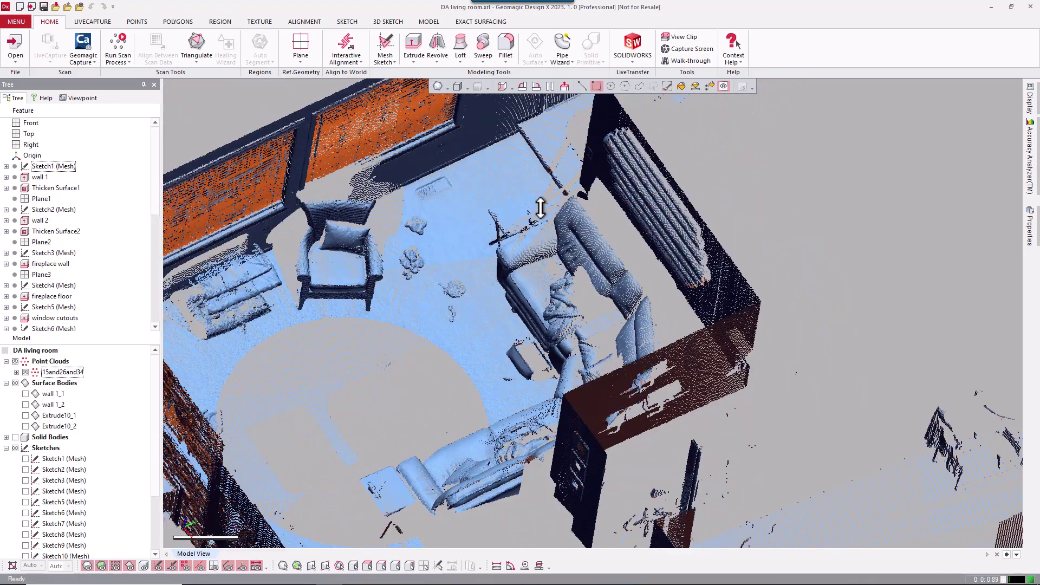
pyautogui.moveTo(536, 258); pyautogui.dragTo(282, 270, button='right')
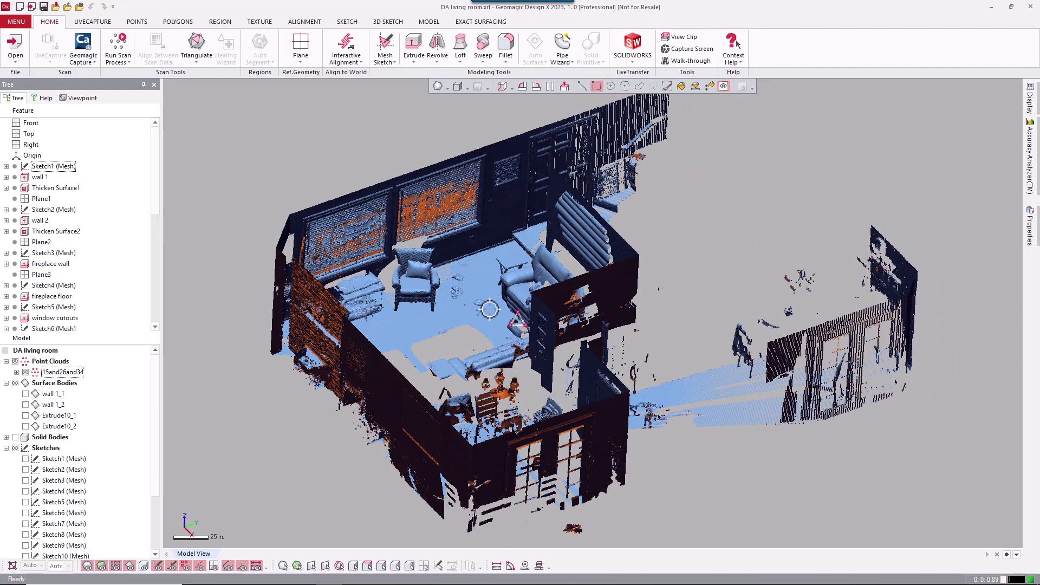
# - Open Sketch1 (Mesh) for editing and hide the point cloud so only the sketch and section polylines show
pyautogui.doubleClick(67, 167)
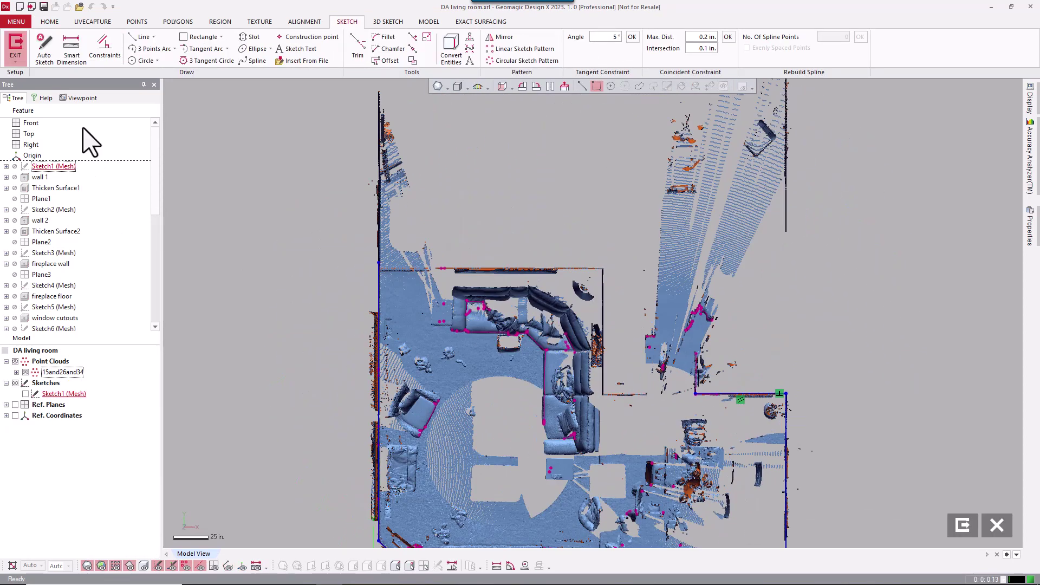
pyautogui.scroll(-3, 316, 200)
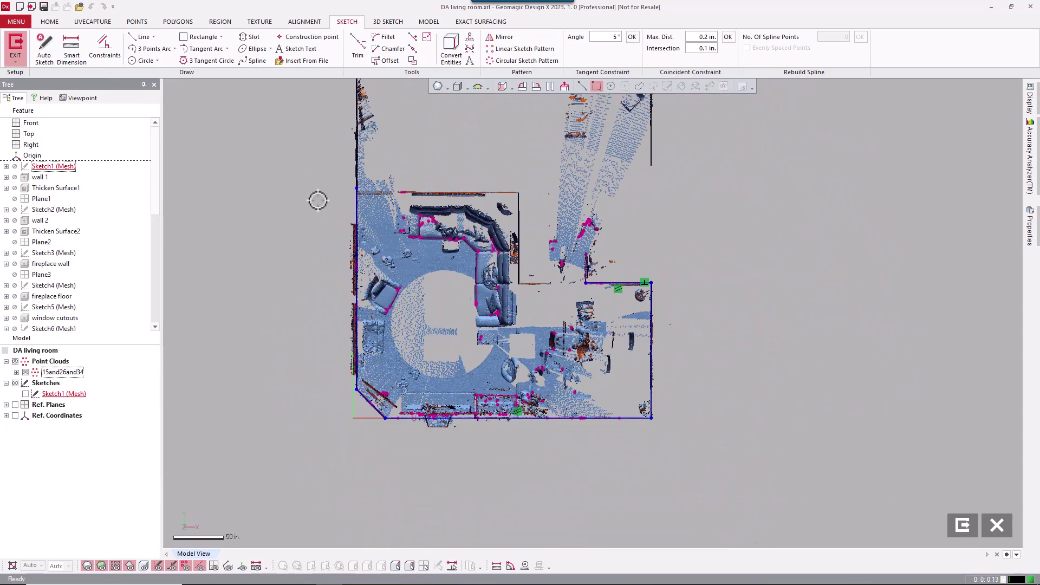
pyautogui.hotkey('ctrl', '3')
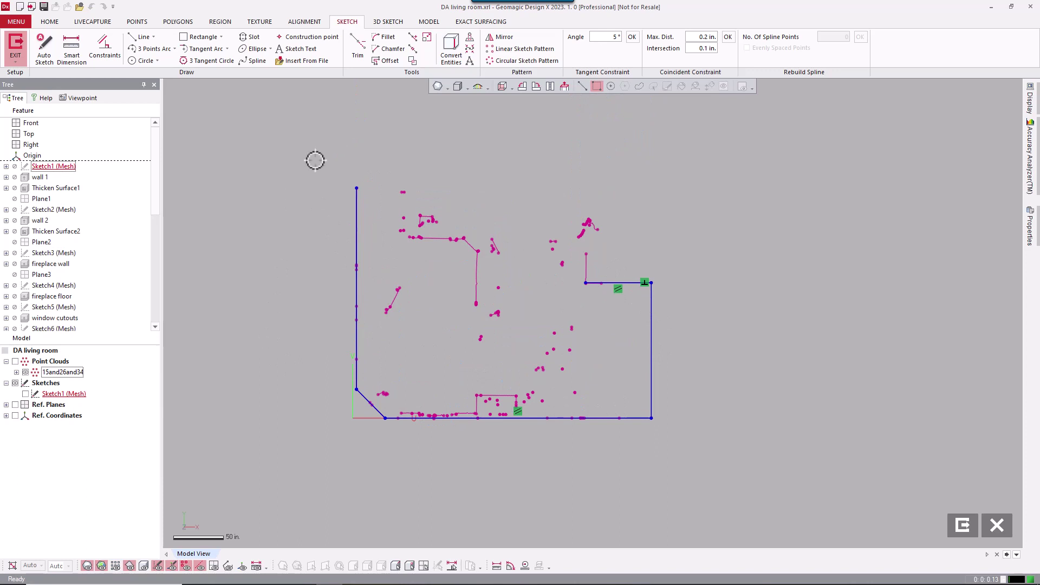
# - Delete the sketch's existing wall outline and draw a vertical line about 282 in long over the long window wall's section polylines
pyautogui.moveTo(315, 159)
pyautogui.mouseDown()
pyautogui.moveTo(469, 362)
pyautogui.moveTo(843, 476)
pyautogui.moveTo(819, 455)
pyautogui.mouseUp()
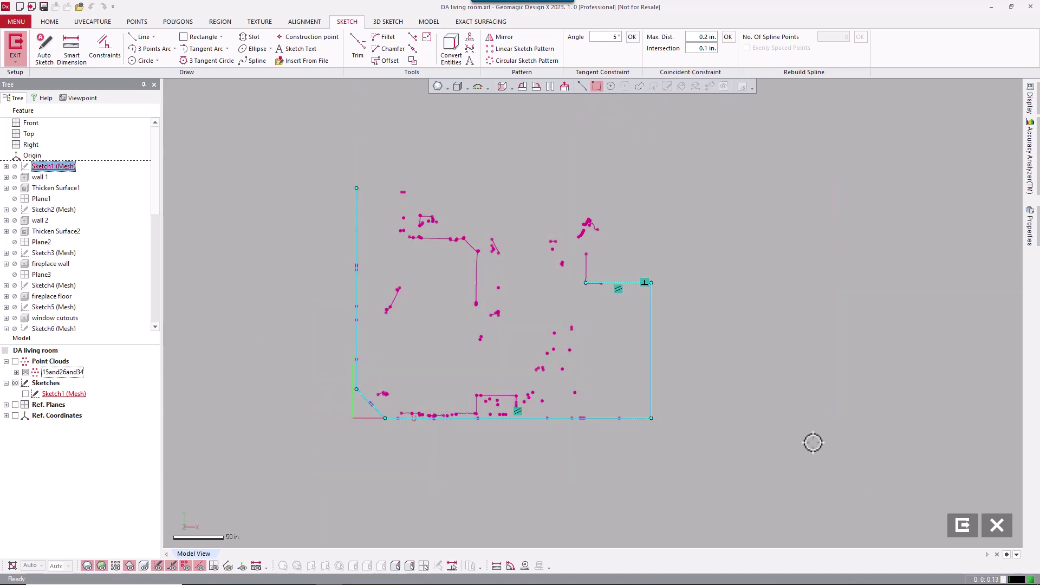
pyautogui.press('Delete')
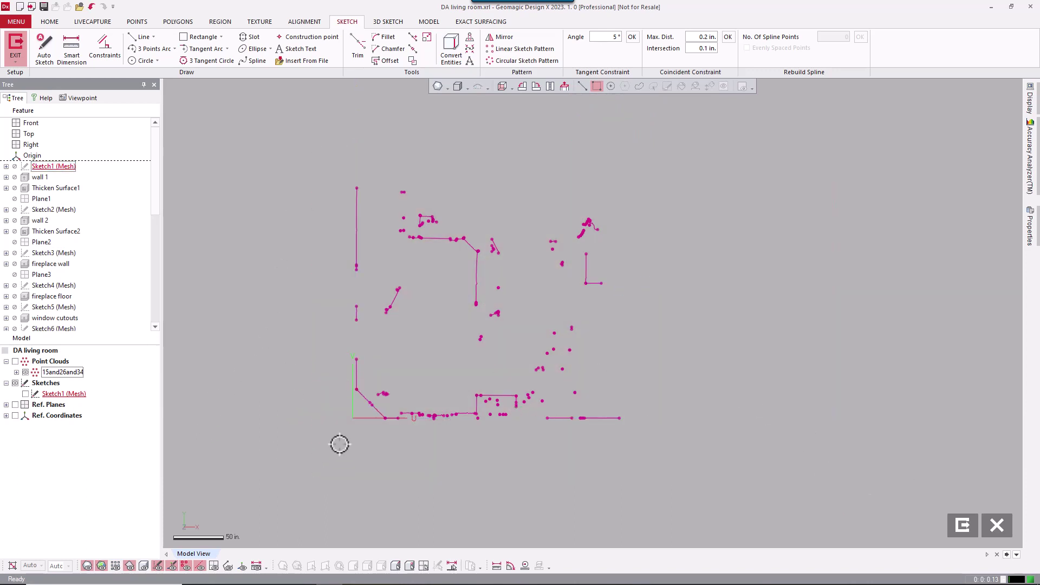
pyautogui.rightClick(270, 337)
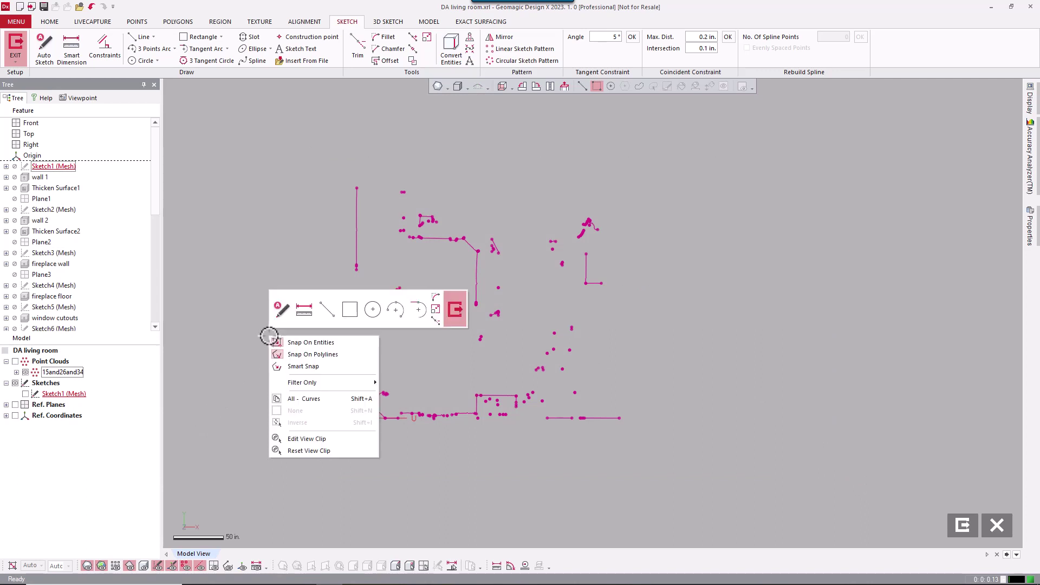
pyautogui.click(300, 311)
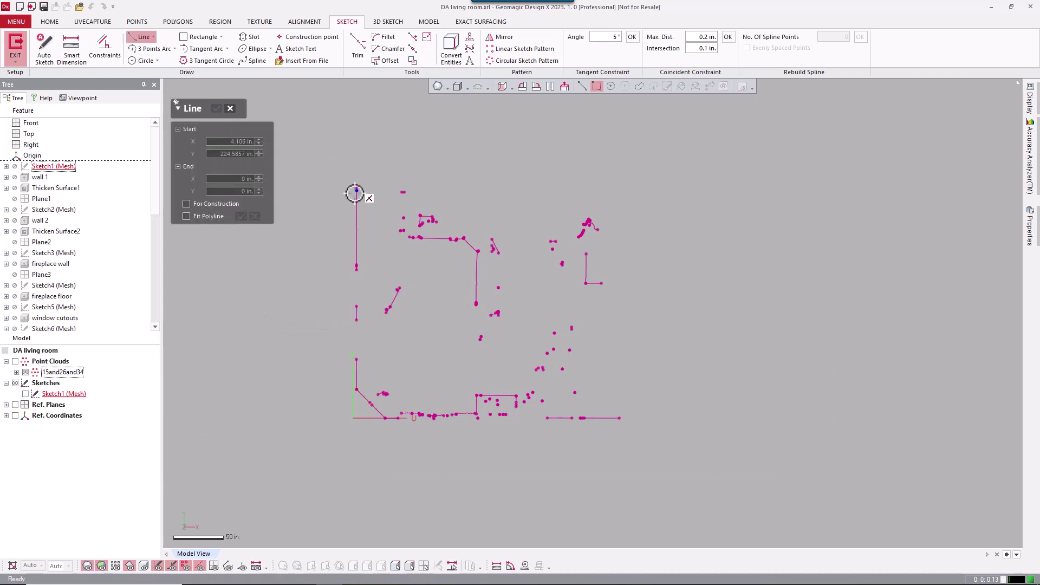
pyautogui.click(357, 477)
pyautogui.press('Escape')
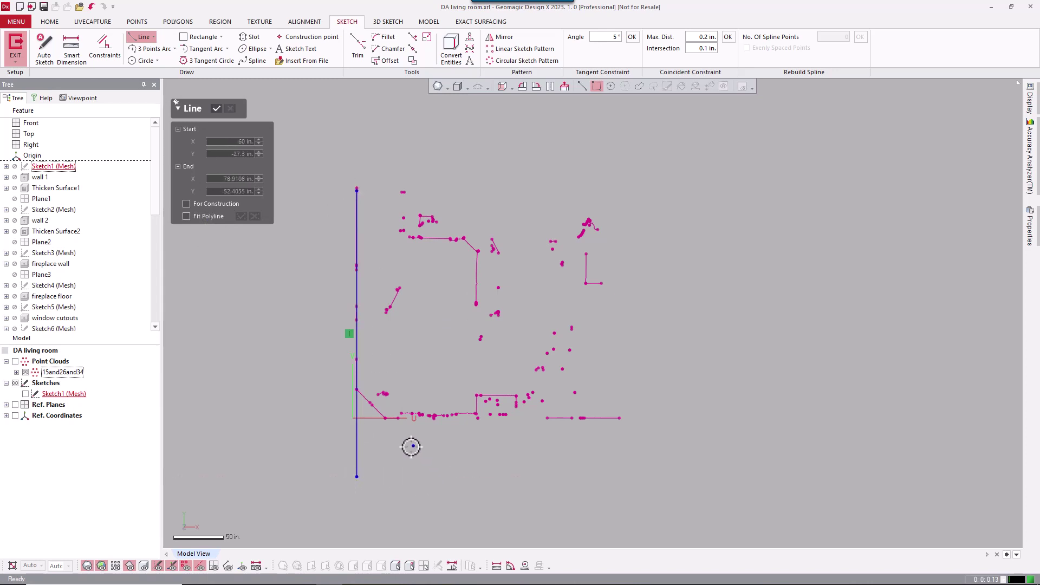
# - Draw a line about 285 in long along the fireplace side's straight wall polylines, perpendicular to the vertical wall line
pyautogui.scroll(2, 419, 436)
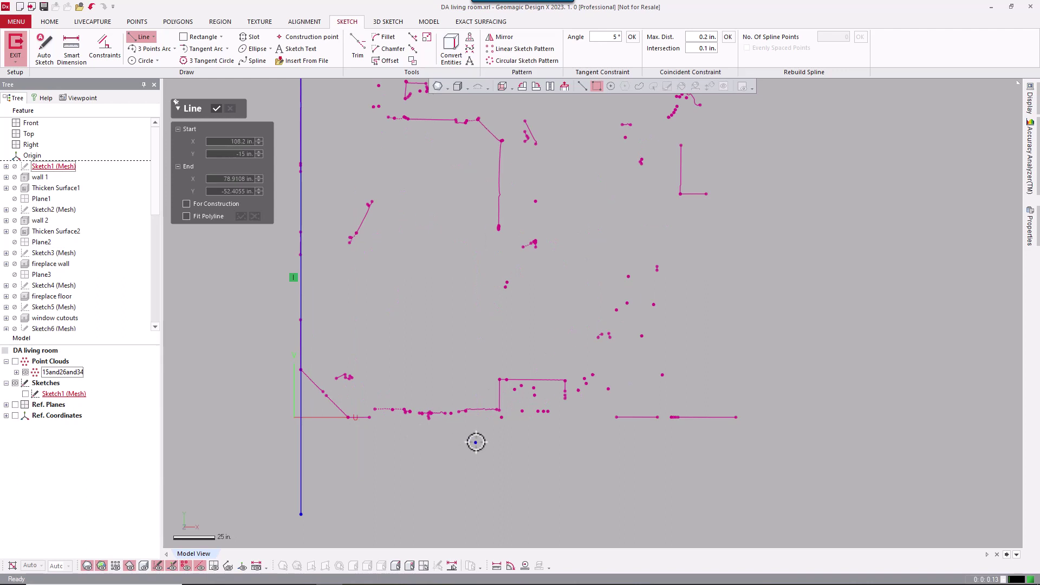
pyautogui.scroll(1, 497, 435)
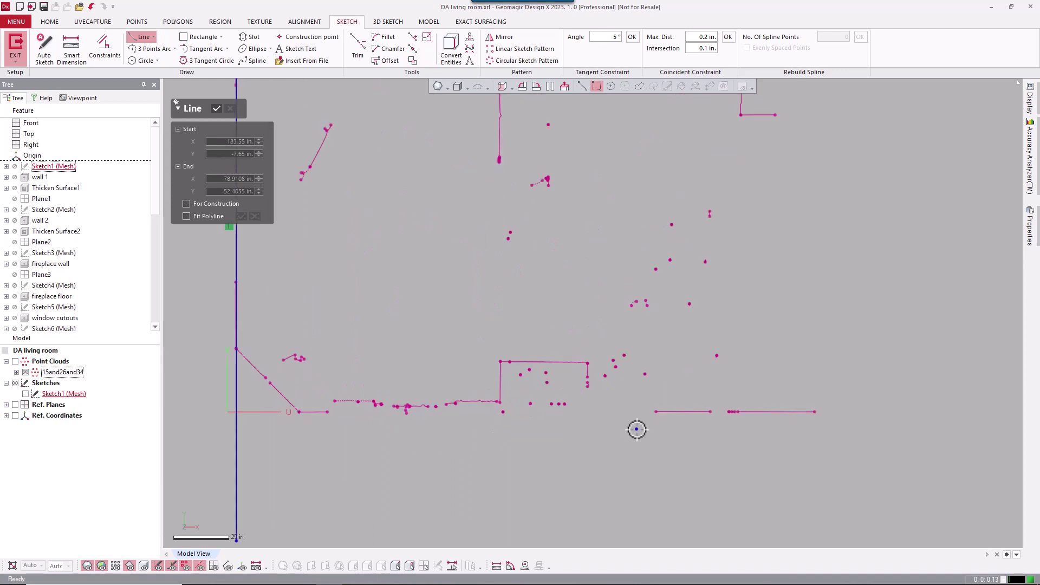
pyautogui.click(322, 412)
pyautogui.click(952, 415)
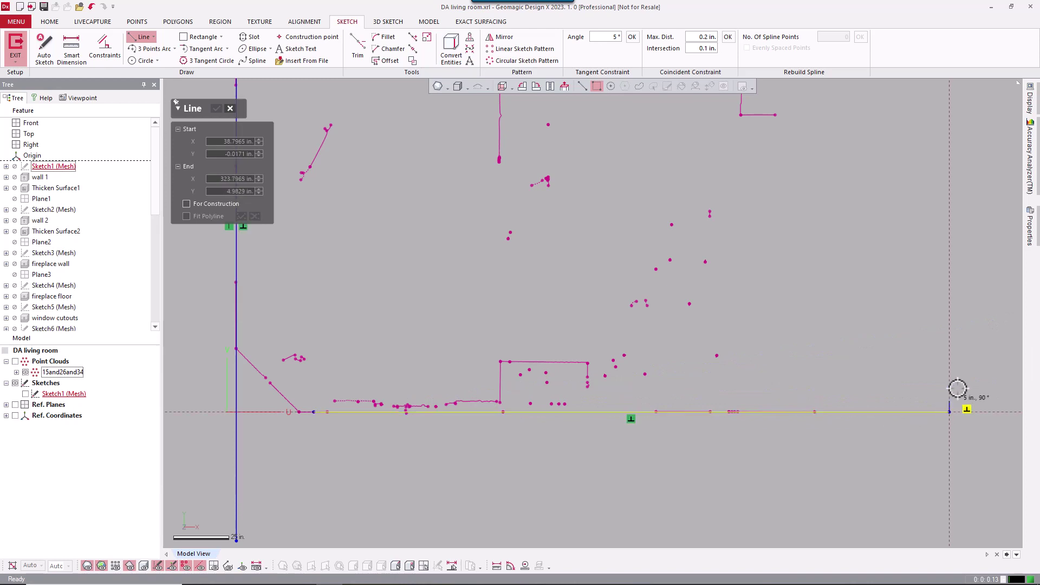
pyautogui.scroll(-2, 965, 355)
pyautogui.scroll(-1, 965, 355)
pyautogui.keyDown('ctrl'); pyautogui.moveTo(854, 434); pyautogui.dragTo(716, 439, button='right'); pyautogui.keyUp('ctrl')
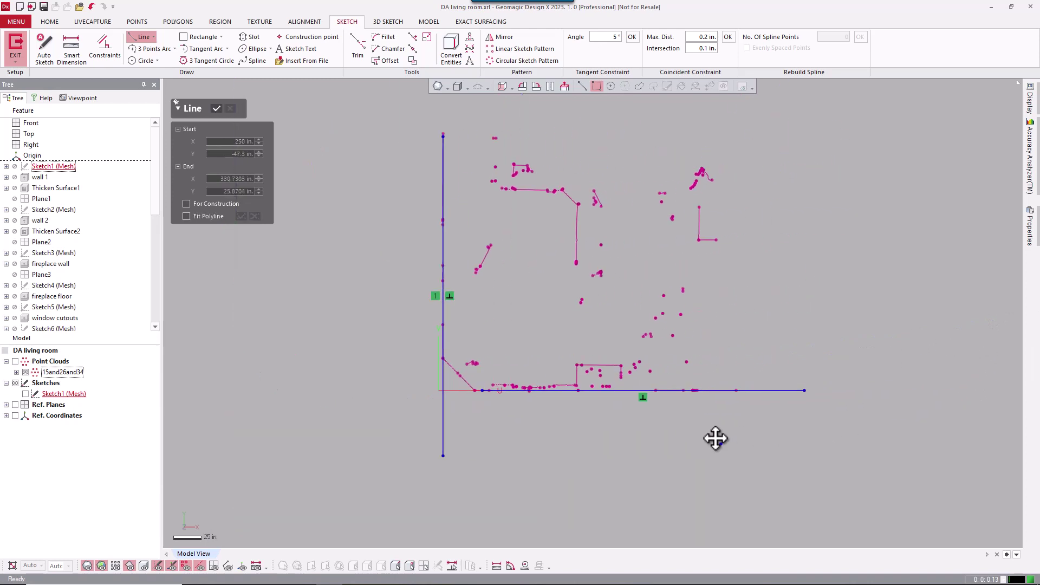
pyautogui.moveTo(348, 340); pyautogui.dragTo(313, 381, button='middle')
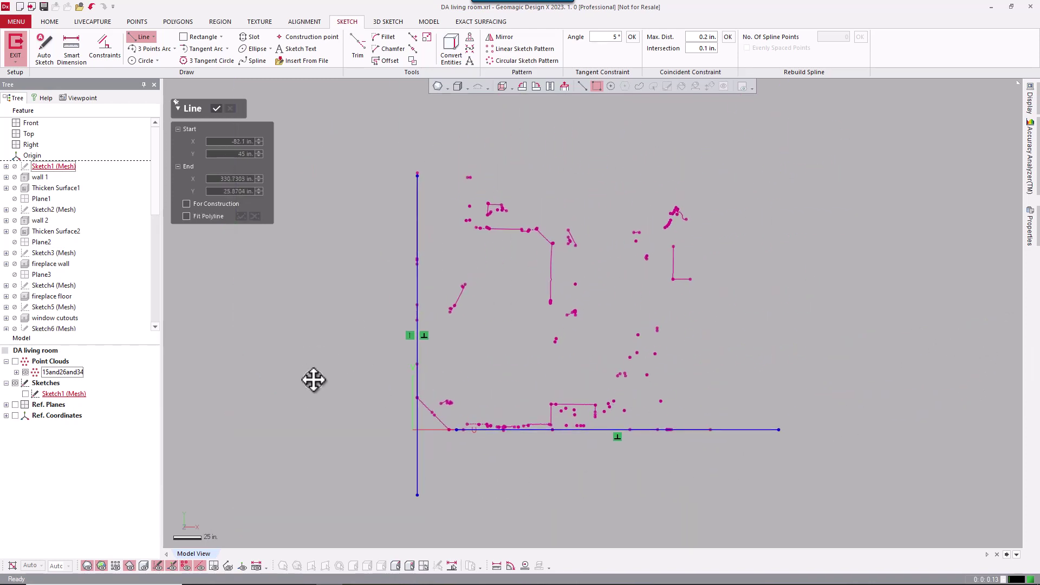
# - Draw a vertical line from the short horizontal polyline near the recess down past the horizontal wall line, perpendicular to it
pyautogui.click(689, 279)
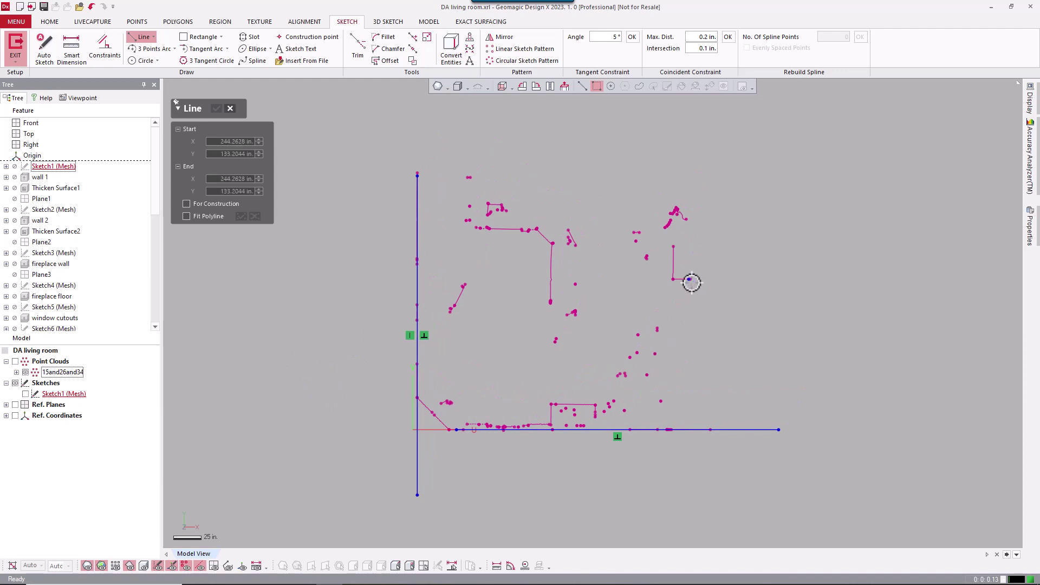
pyautogui.click(690, 457)
pyautogui.press('Escape')
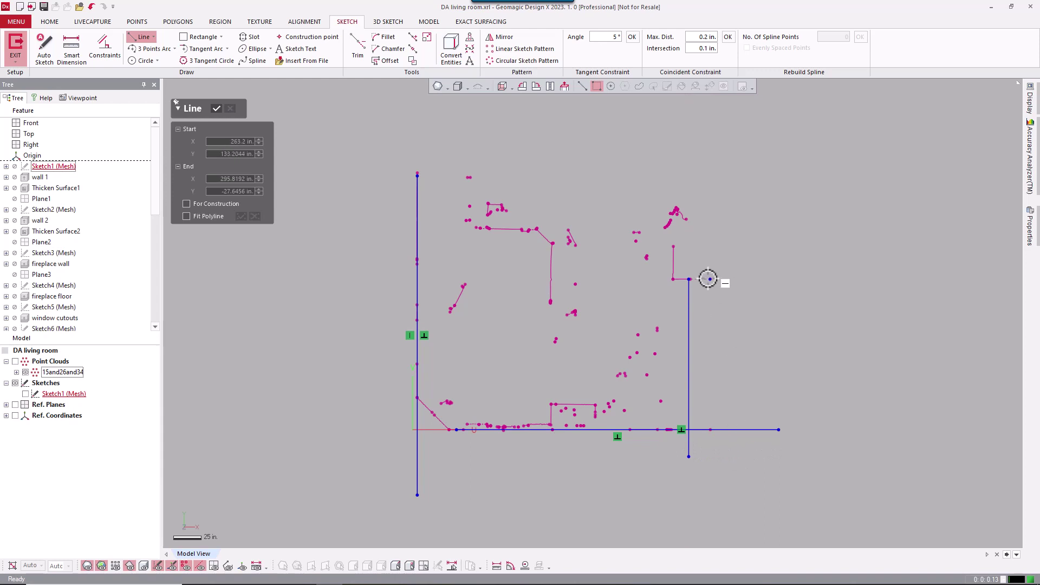
# - Draw two short perpendicular lines crossing at the recess corner, one horizontal from the vertical line's upper end, and accept the lines
pyautogui.click(689, 280)
pyautogui.click(660, 279)
pyautogui.press('Escape')
pyautogui.click(679, 279)
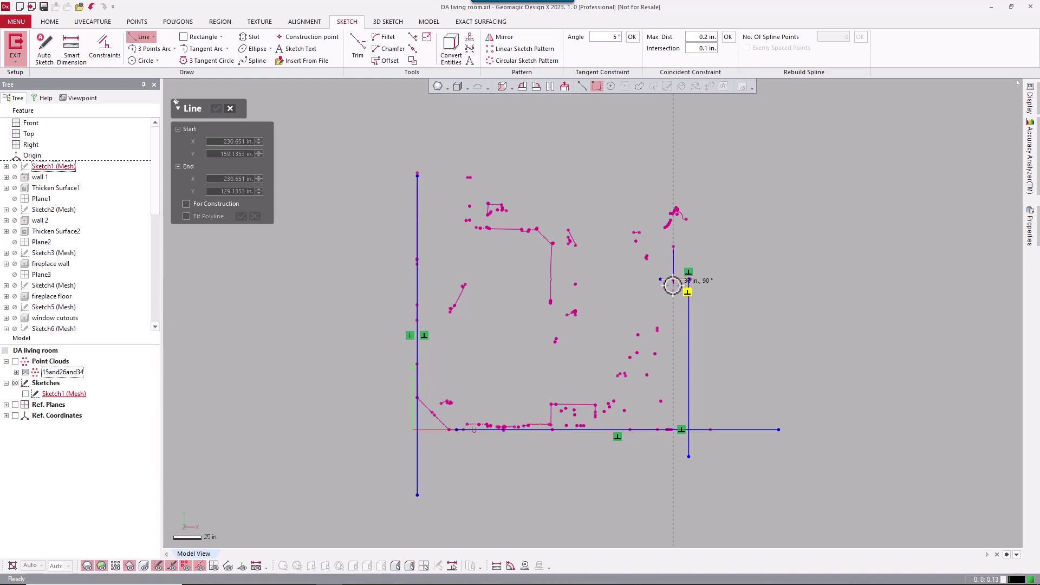
pyautogui.click(673, 290)
pyautogui.press('Escape')
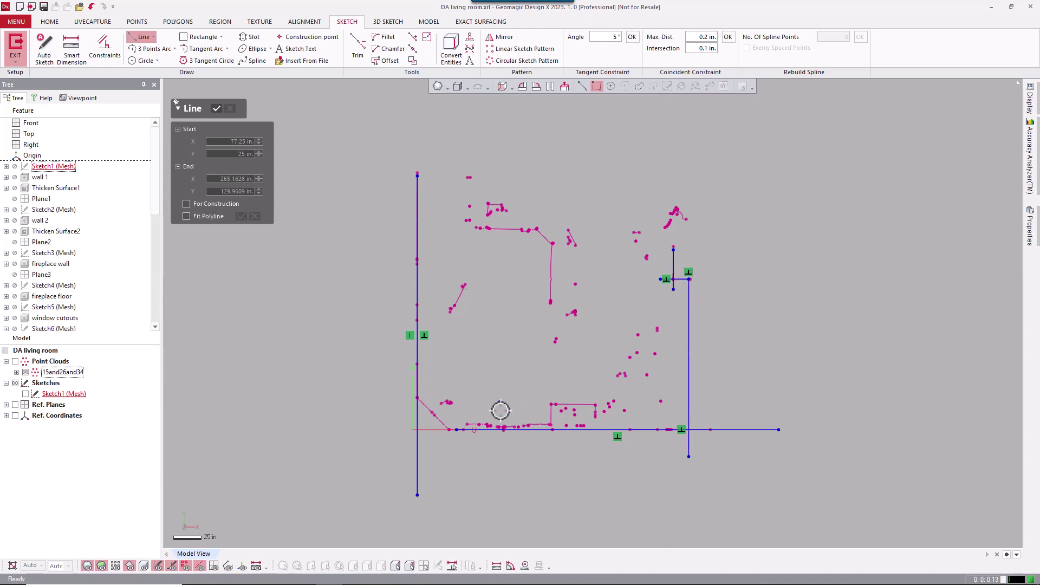
pyautogui.click(219, 108)
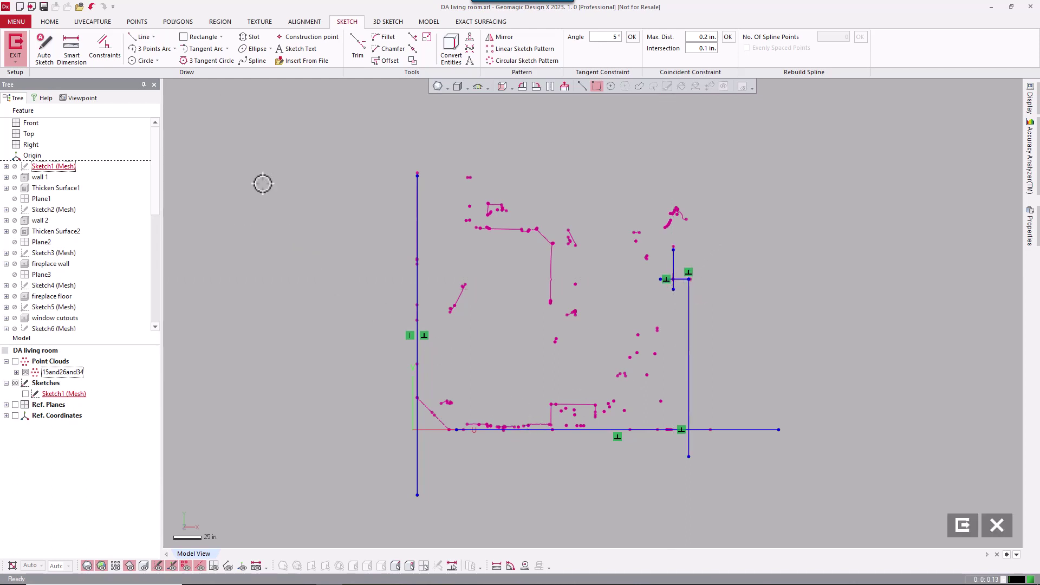
# - Exit Sketch1 (Mesh) and discard all changes made in it
pyautogui.click(997, 527)
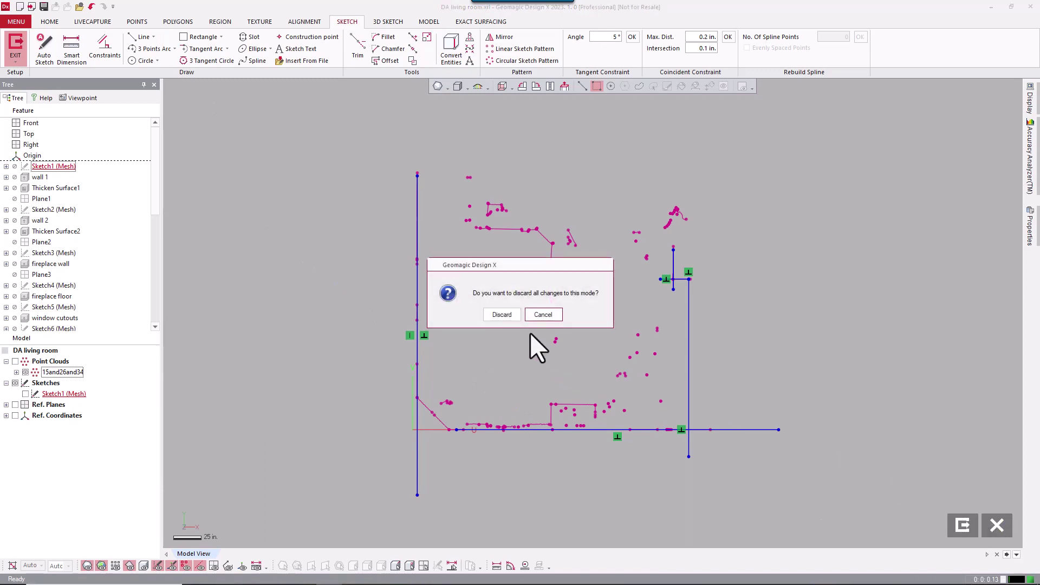
pyautogui.click(499, 313)
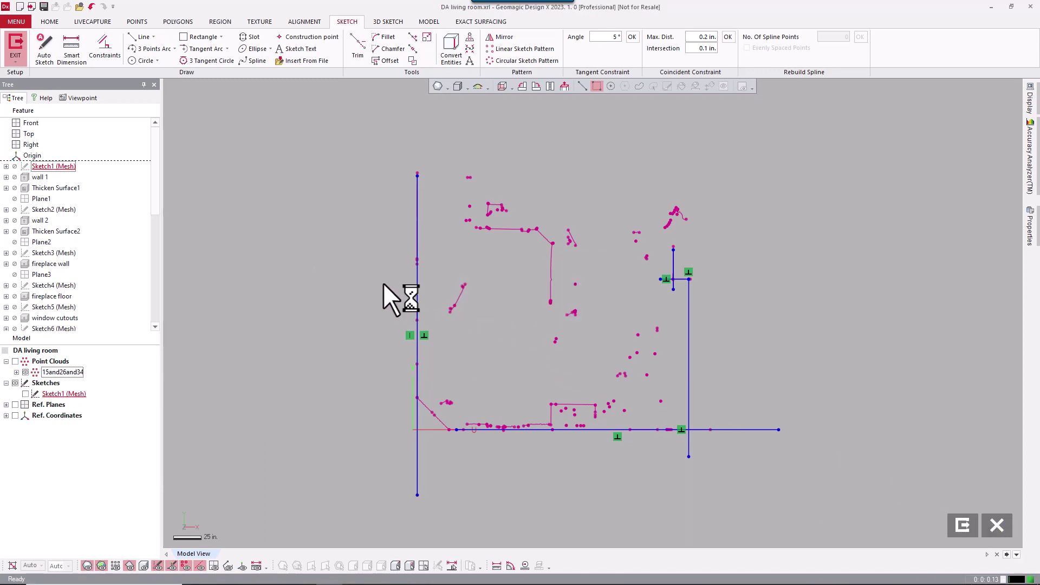
# - Roll the feature history back to before wall 1, and then forward to include Thicken Surface1
pyautogui.rightClick(40, 177)
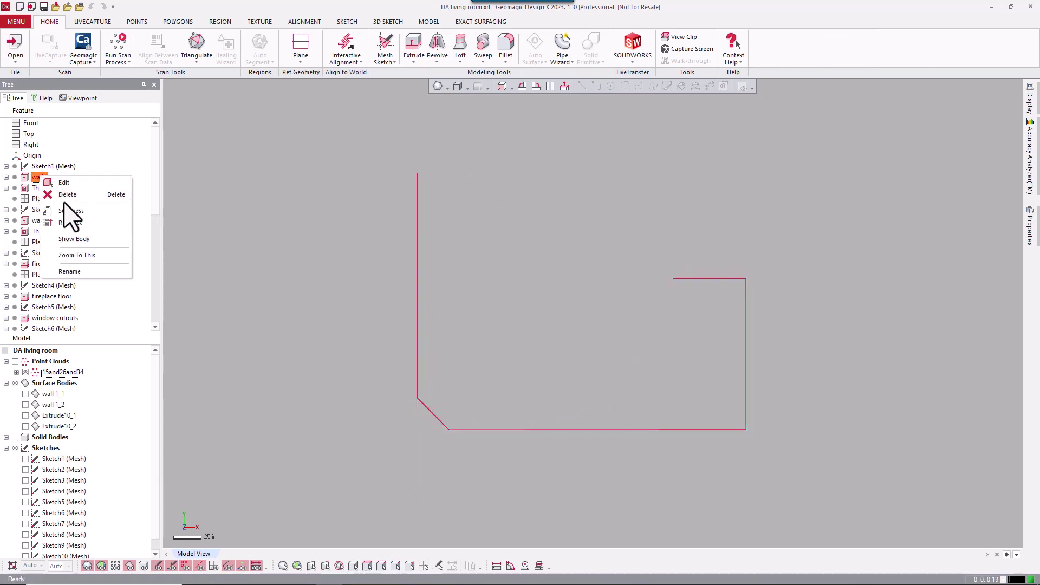
pyautogui.click(71, 223)
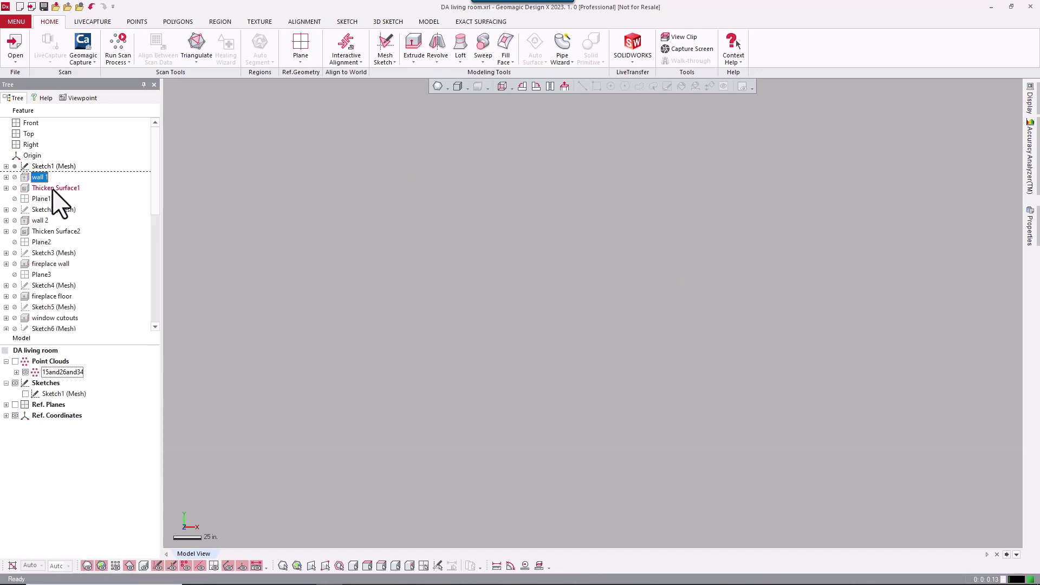
pyautogui.rightClick(55, 188)
pyautogui.click(75, 193)
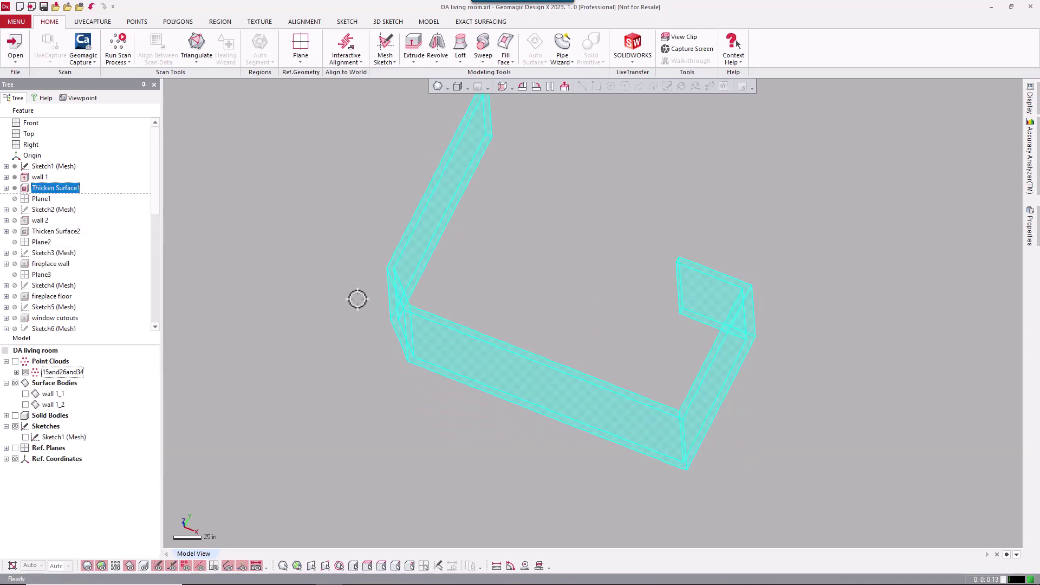
# - Clear the selection and show only the wall 1_1 surface body to view the unthickened wall surfaces
pyautogui.click(287, 288)
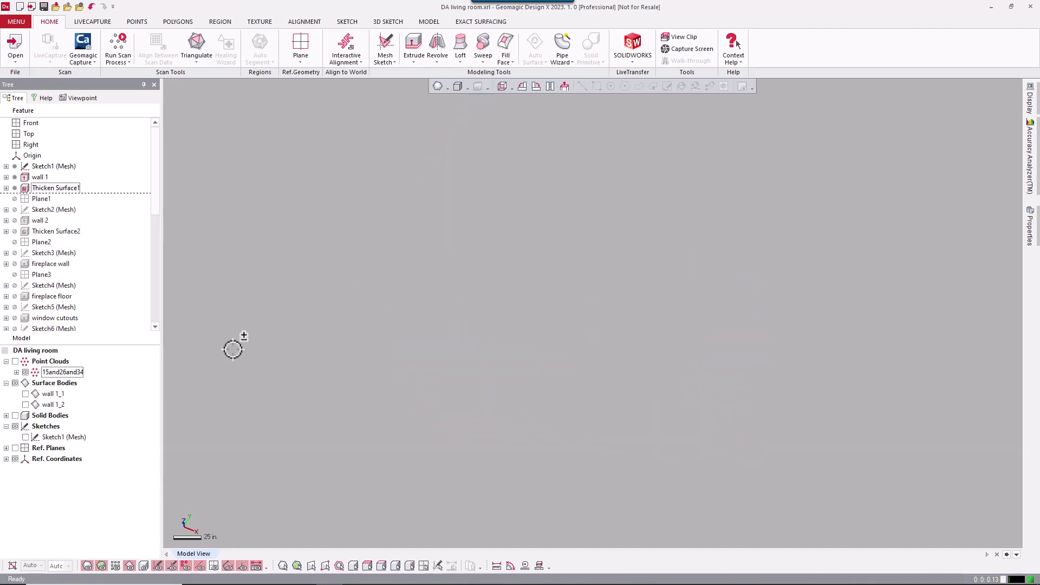
pyautogui.click(15, 383)
pyautogui.click(15, 383)
pyautogui.click(25, 393)
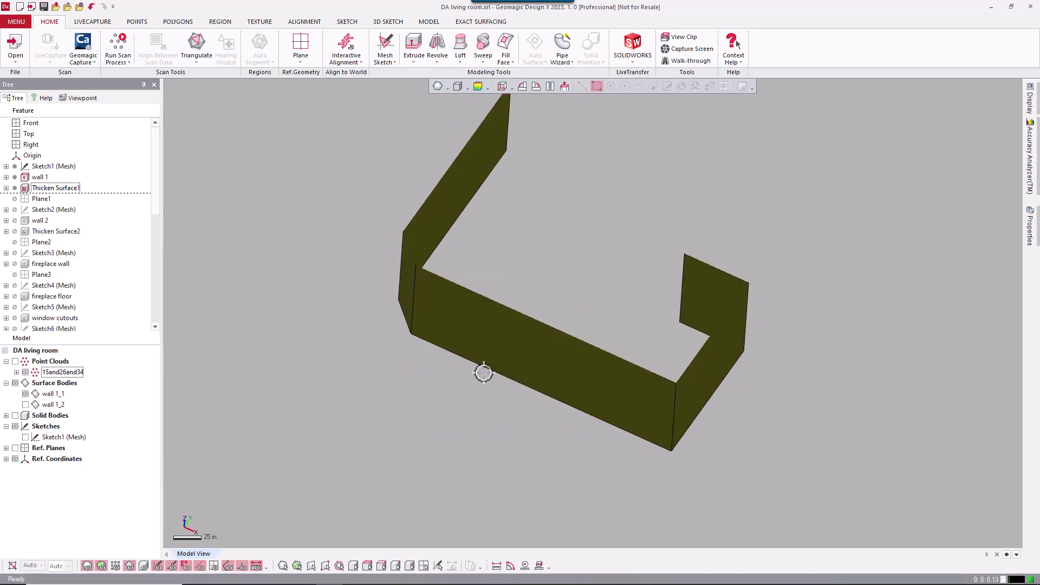
pyautogui.moveTo(485, 373)
pyautogui.mouseDown(button='right')
pyautogui.moveTo(506, 388)
pyautogui.moveTo(457, 323)
pyautogui.moveTo(348, 399)
pyautogui.moveTo(185, 302)
pyautogui.mouseUp(button='right')
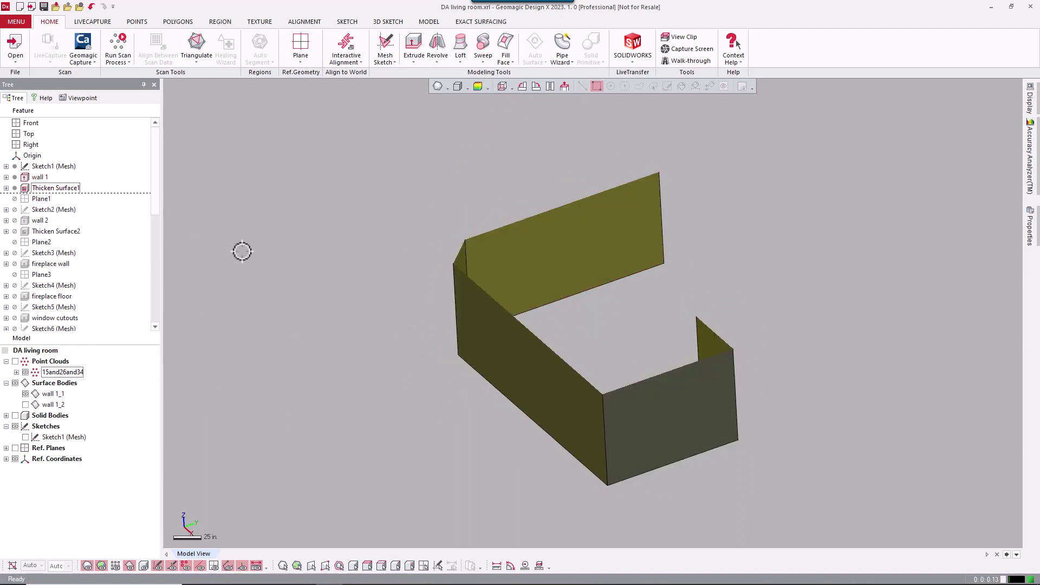
# - Show the solid bodies and hide the surface bodies, and inspect the thickened wall 1 from several angles
pyautogui.hotkey('ctrl', '5')
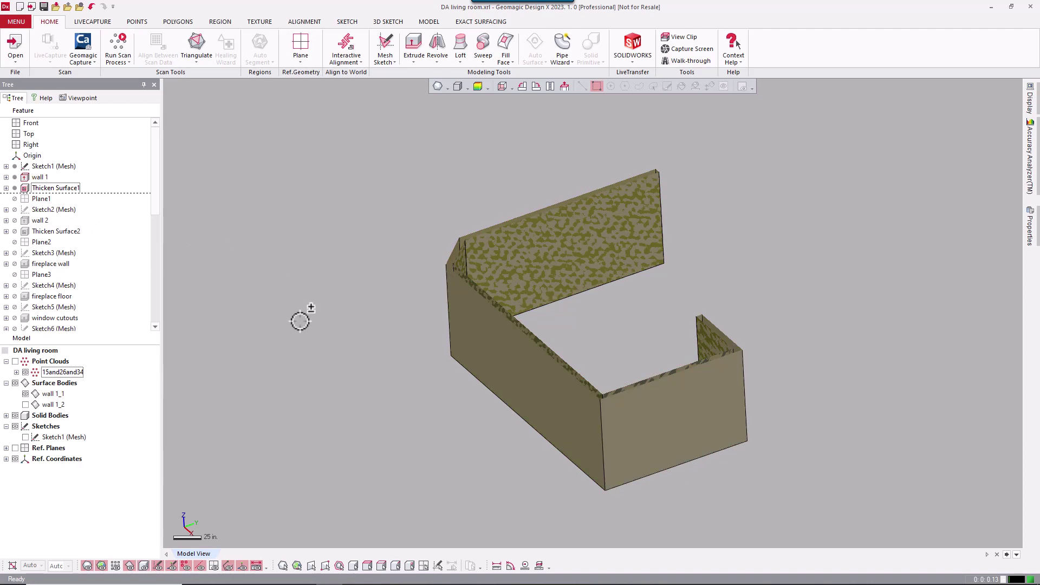
pyautogui.moveTo(397, 343); pyautogui.dragTo(548, 270, button='right')
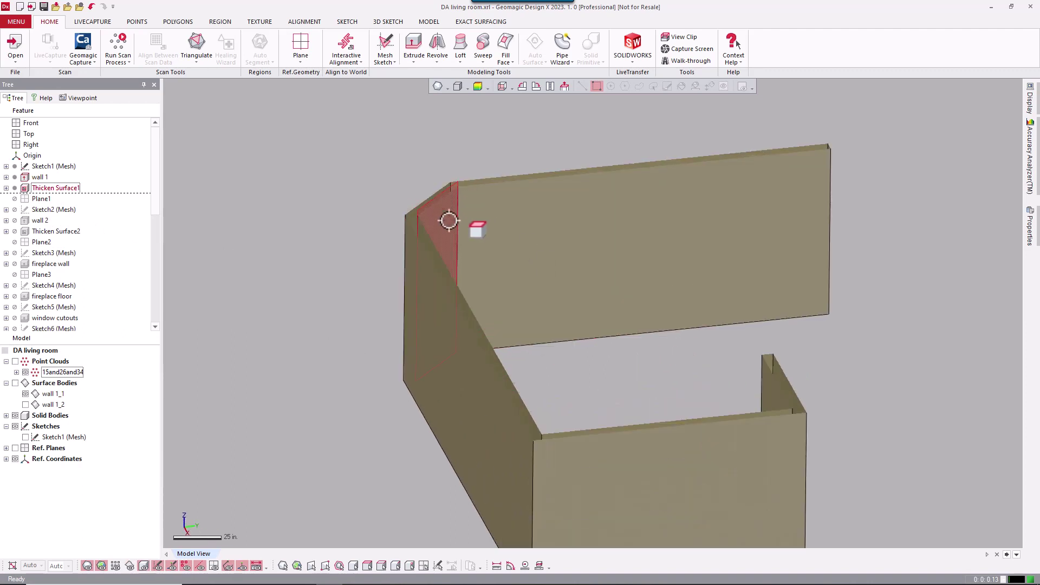
pyautogui.scroll(2, 561, 344)
pyautogui.scroll(-3, 562, 356)
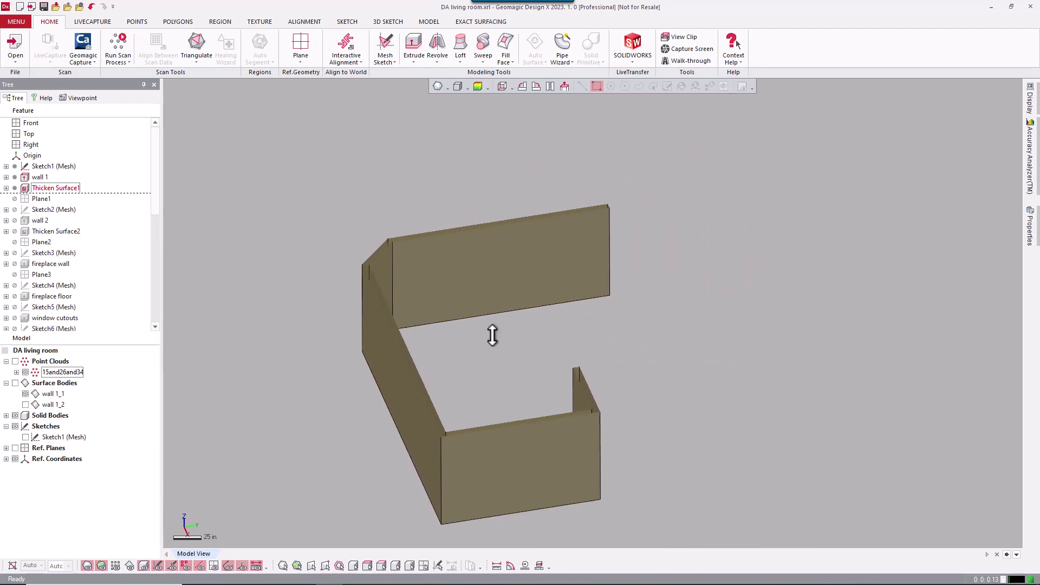
pyautogui.moveTo(497, 356); pyautogui.dragTo(538, 425, button='right')
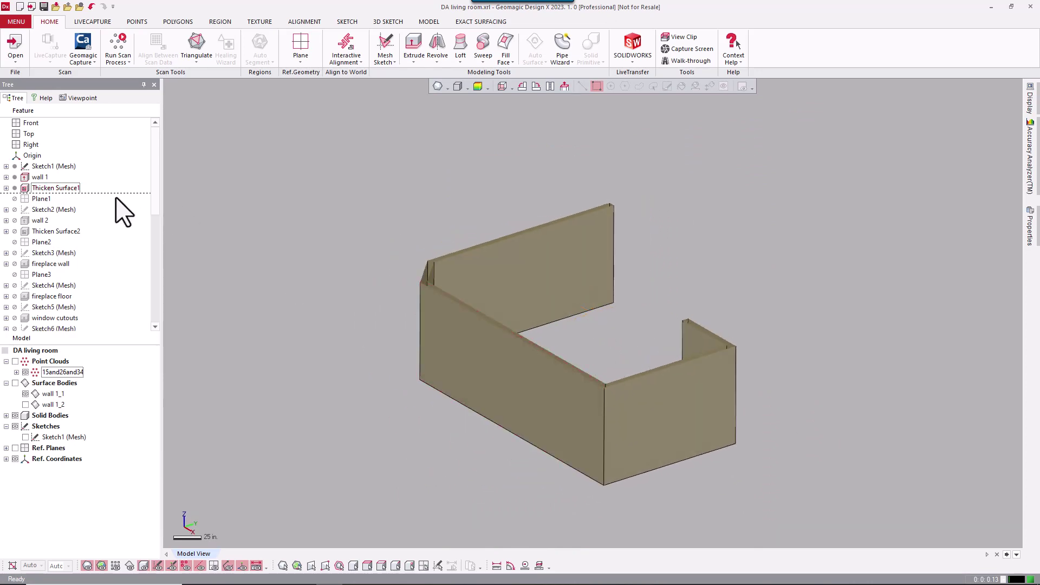
# - Roll the feature history forward to include wall 2, and then further to include Thicken Surface2
pyautogui.rightClick(40, 221)
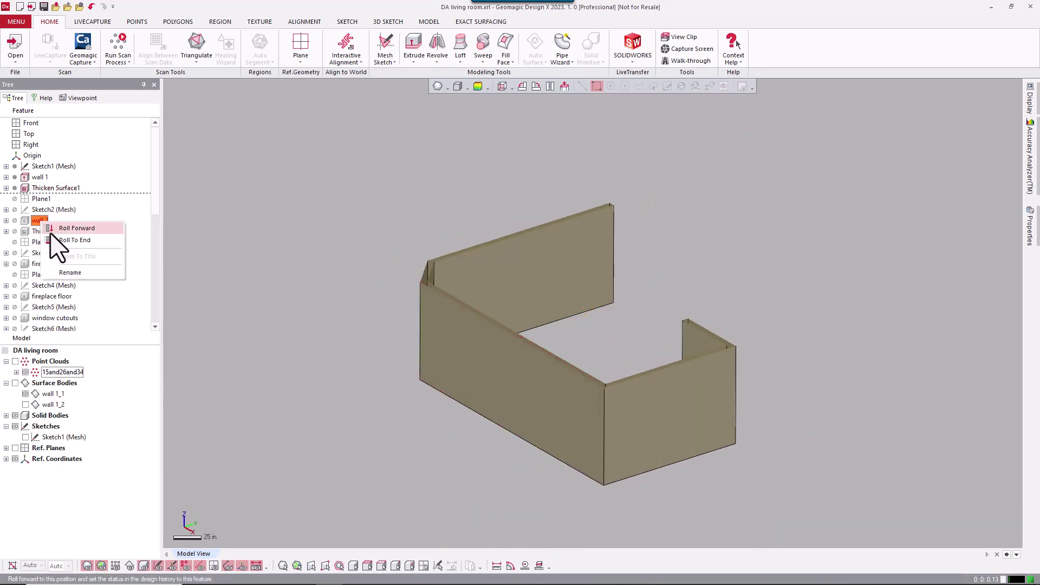
pyautogui.click(50, 233)
pyautogui.click(297, 270)
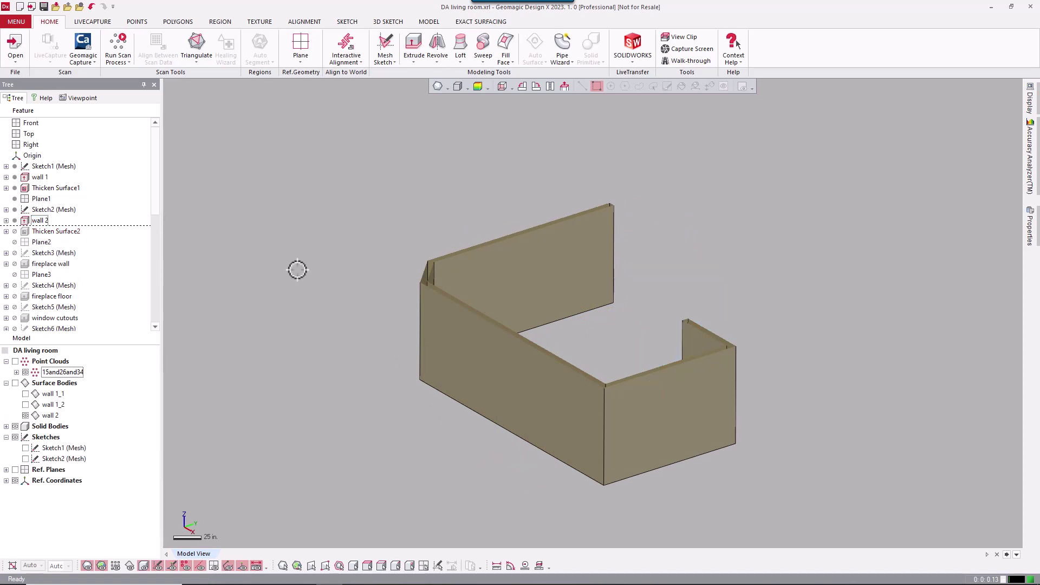
pyautogui.rightClick(49, 233)
pyautogui.click(57, 240)
pyautogui.click(249, 244)
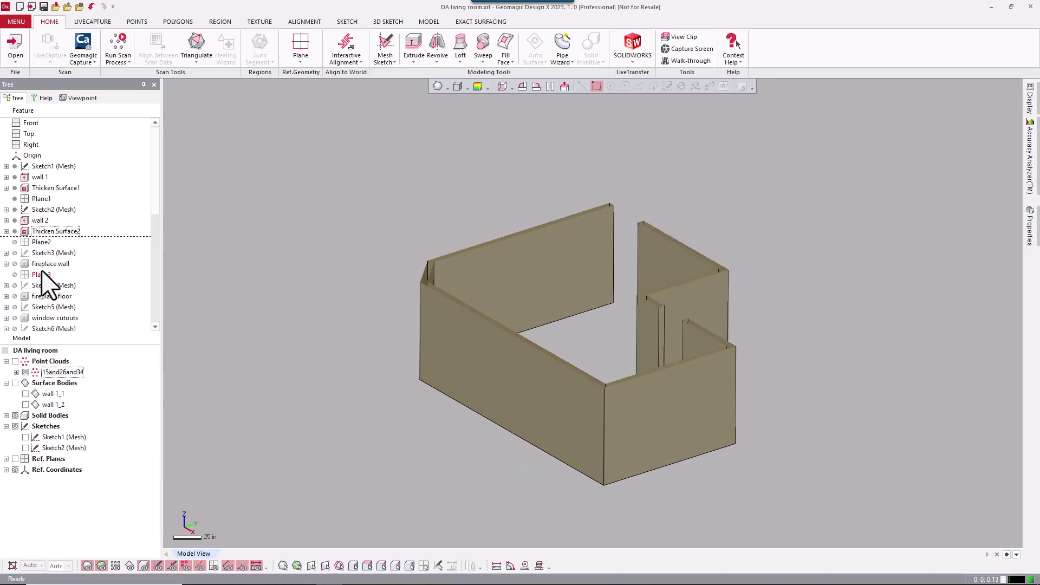
# - Roll the feature history forward to the last feature, cabinet cutouts, to rebuild the complete room model
pyautogui.moveTo(154, 198); pyautogui.dragTo(155, 313)
pyautogui.moveTo(397, 192); pyautogui.dragTo(431, 231, button='right')
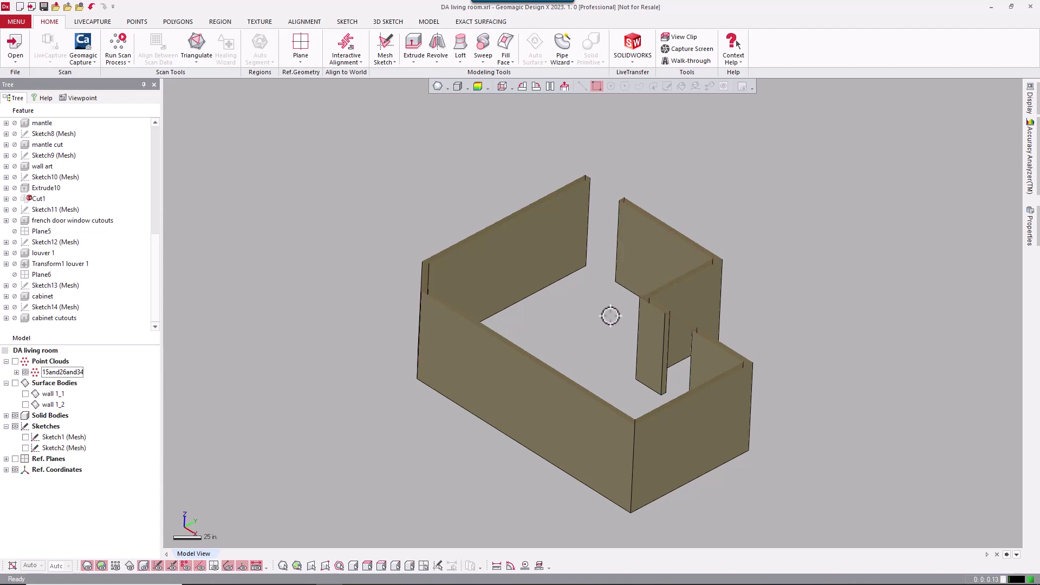
pyautogui.rightClick(47, 318)
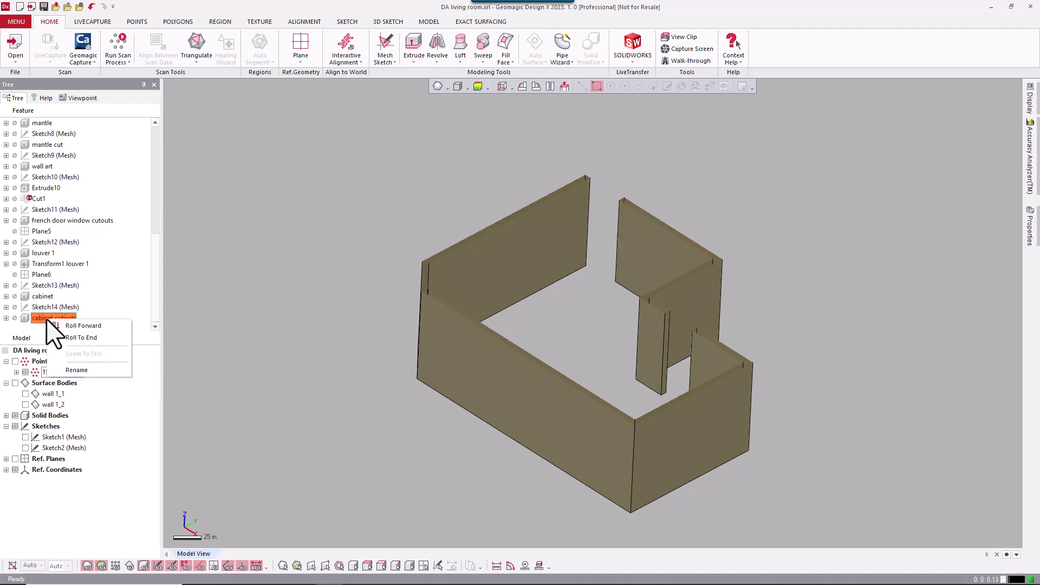
pyautogui.click(73, 325)
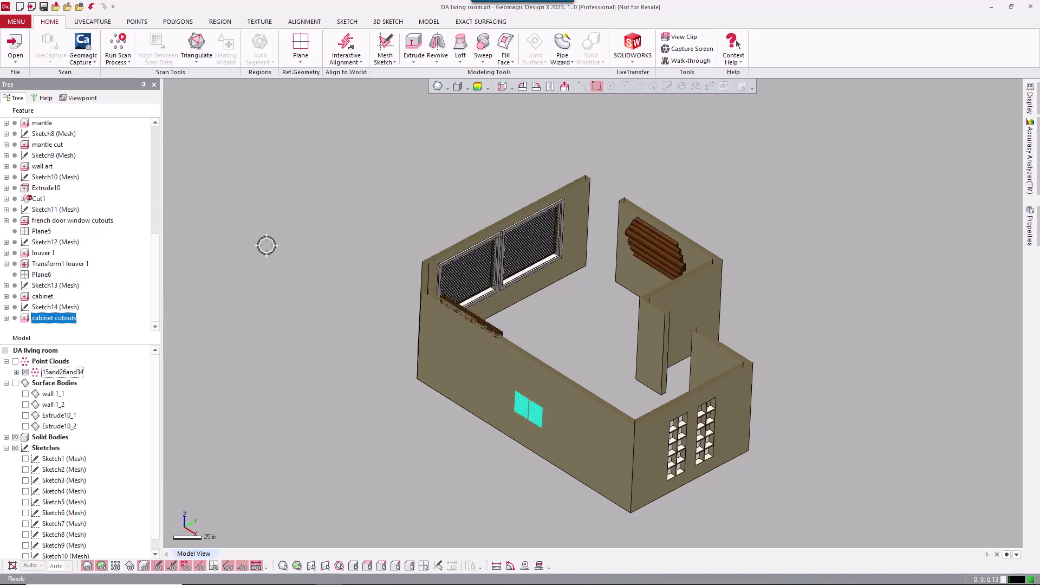
# - Examine the finished room model from several sides, including the fireplace, cabinet, louvered windows, wall art and French door window cutouts
pyautogui.moveTo(367, 360); pyautogui.dragTo(182, 329, button='right')
pyautogui.scroll(5, 499, 307)
pyautogui.moveTo(623, 325); pyautogui.dragTo(548, 222, button='right')
pyautogui.scroll(3, 771, 274)
pyautogui.scroll(-4, 515, 313)
pyautogui.moveTo(471, 325); pyautogui.dragTo(293, 377, button='right')
pyautogui.moveTo(282, 283); pyautogui.dragTo(708, 336, button='right')
pyautogui.scroll(-3, 699, 278)
pyautogui.scroll(3, 737, 307)
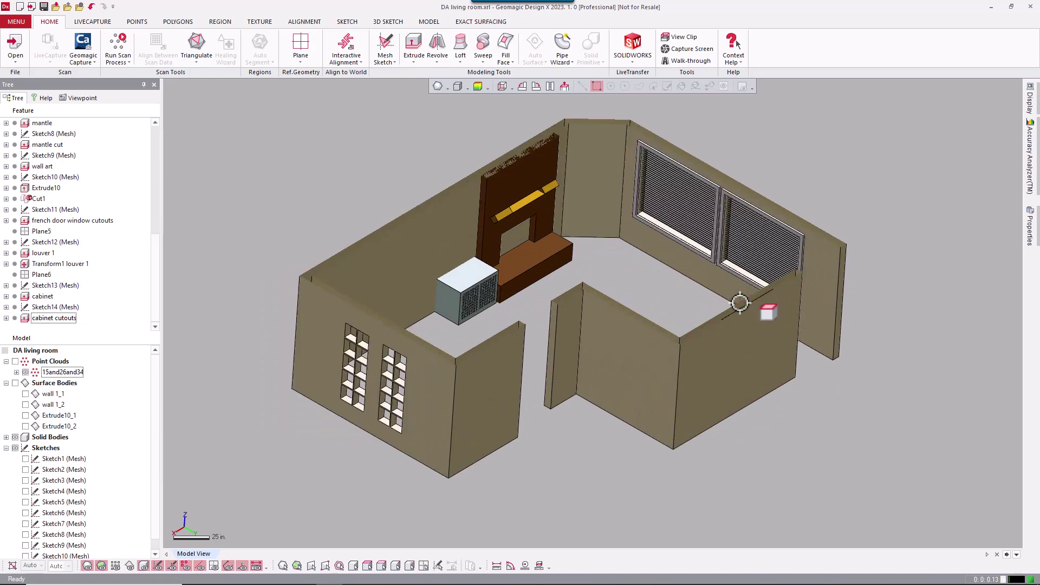